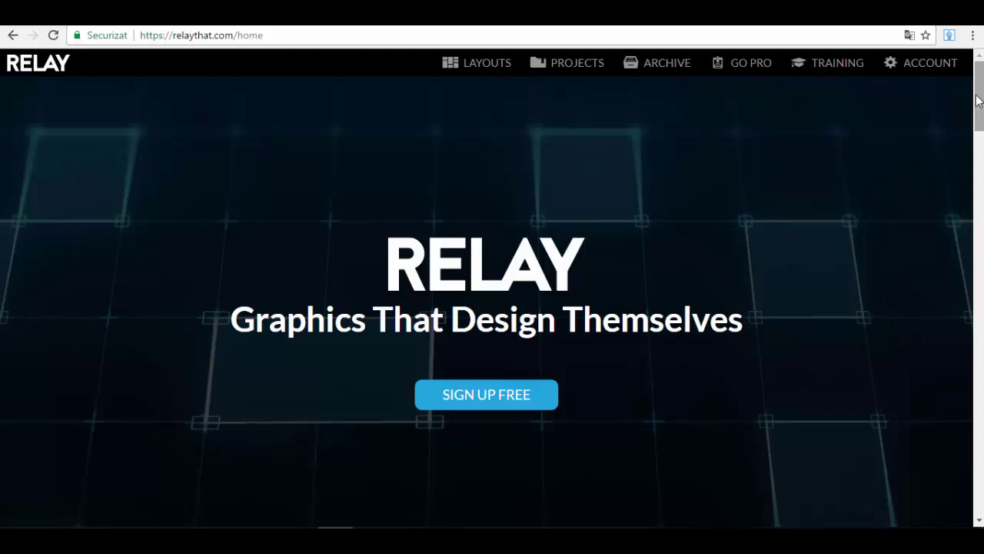
Look over the home page and open the layouts gallery.
mouse_move(887, 61)
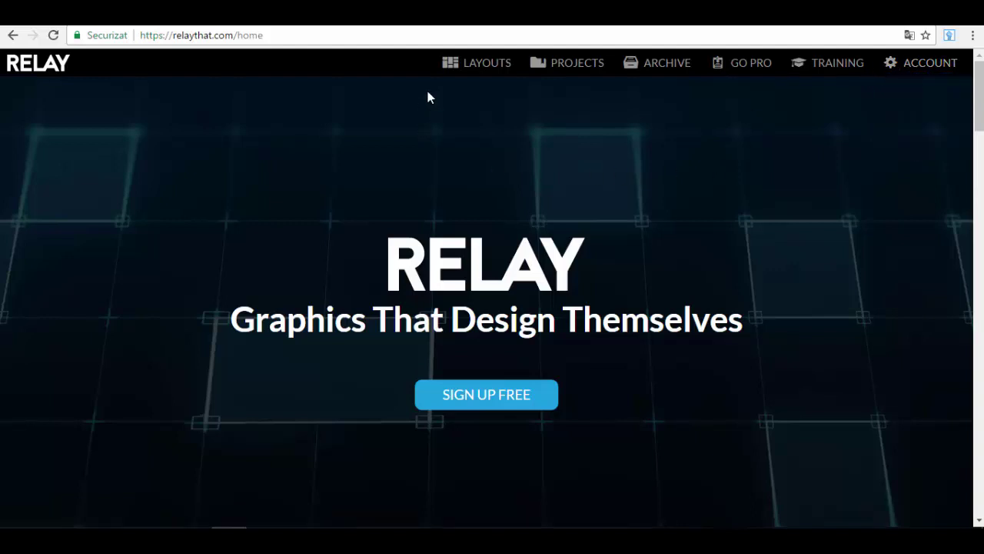
scroll(643, 252, down, 2)
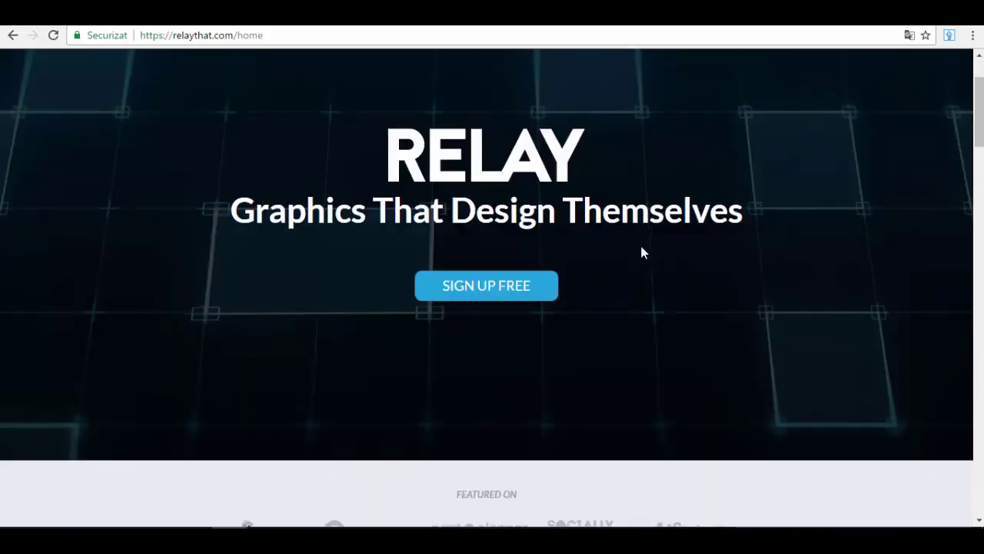
scroll(643, 252, down, 8)
scroll(657, 272, up, 10)
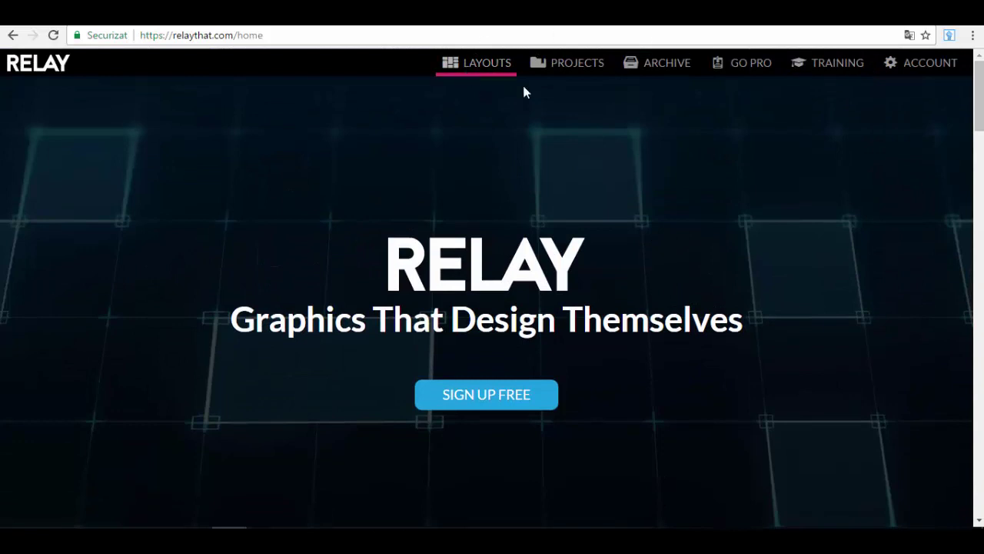
mouse_move(575, 71)
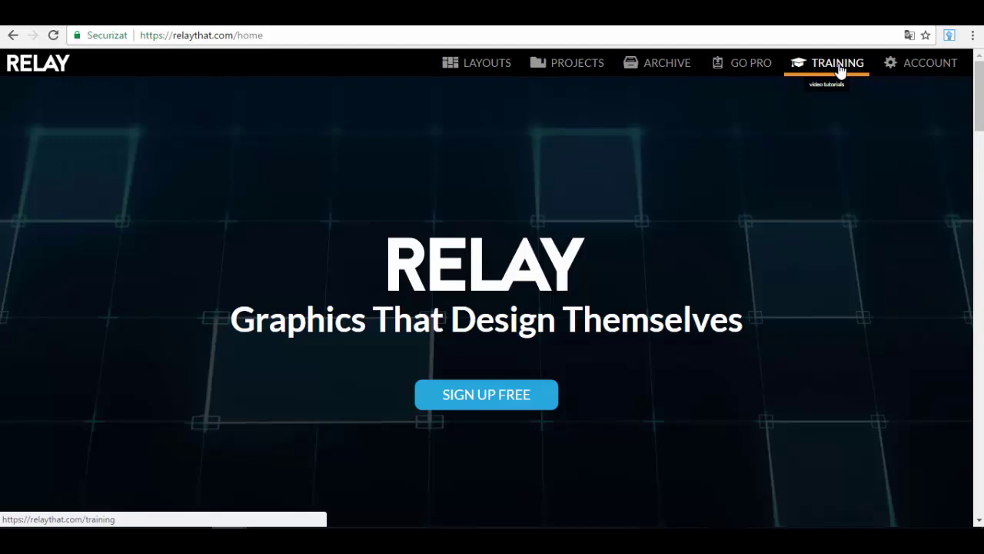
click(476, 70)
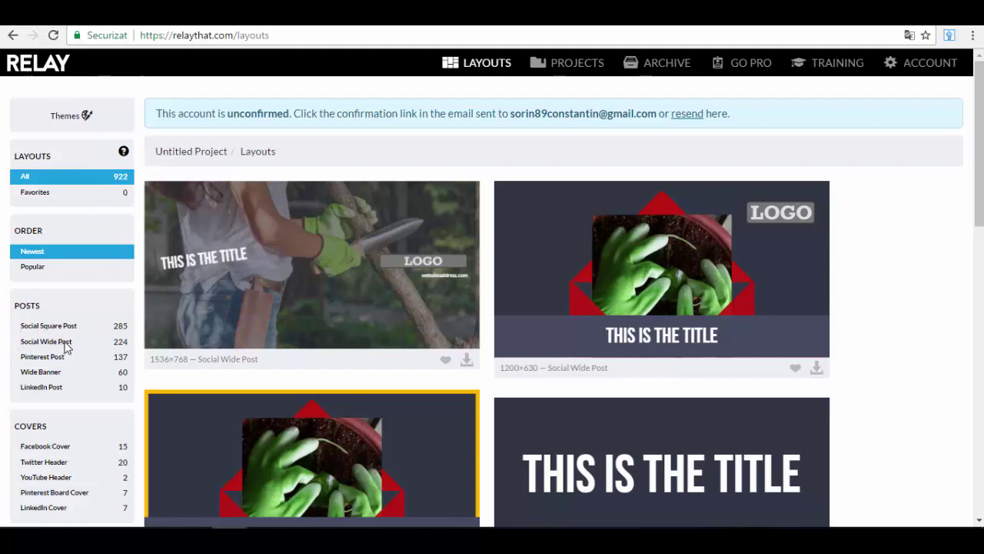
Examine the available layout categories, from posts and covers to creators, ads and tools.
scroll(61, 352, down, 1)
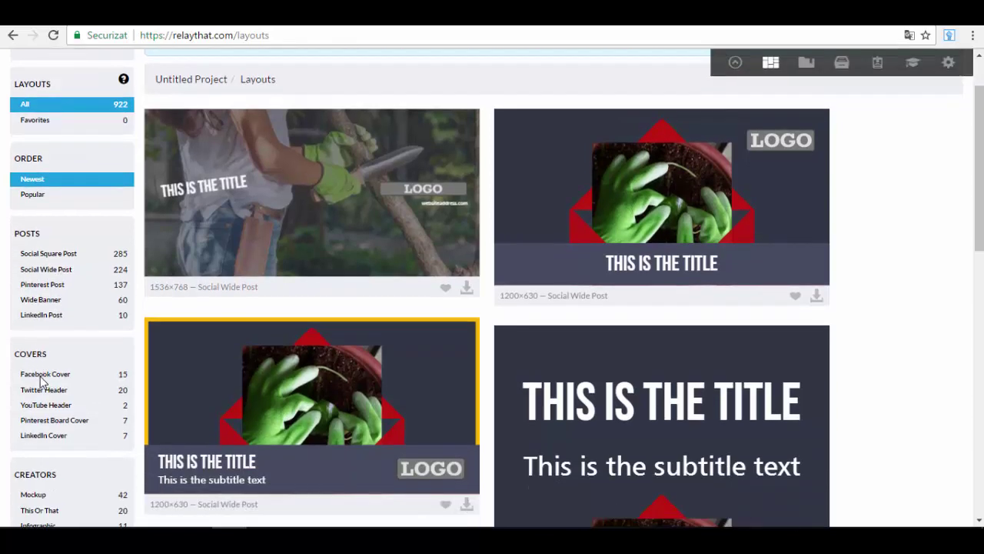
scroll(57, 389, down, 2)
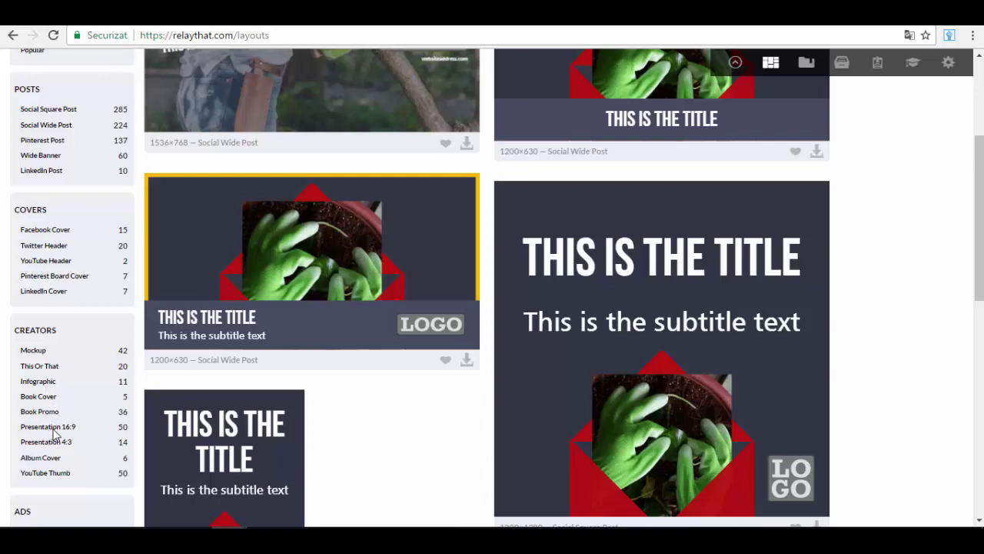
scroll(63, 339, down, 1)
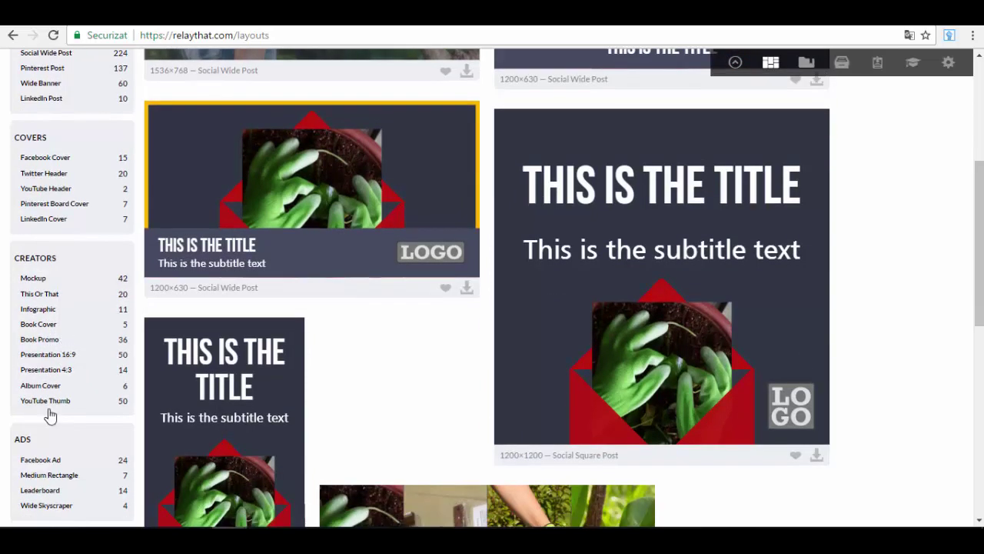
scroll(35, 402, down, 2)
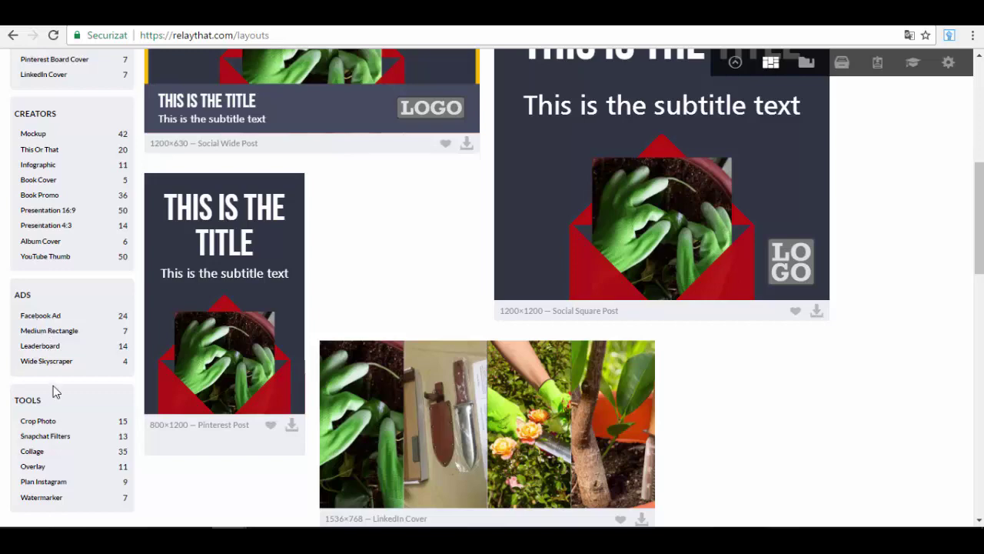
scroll(52, 388, down, 2)
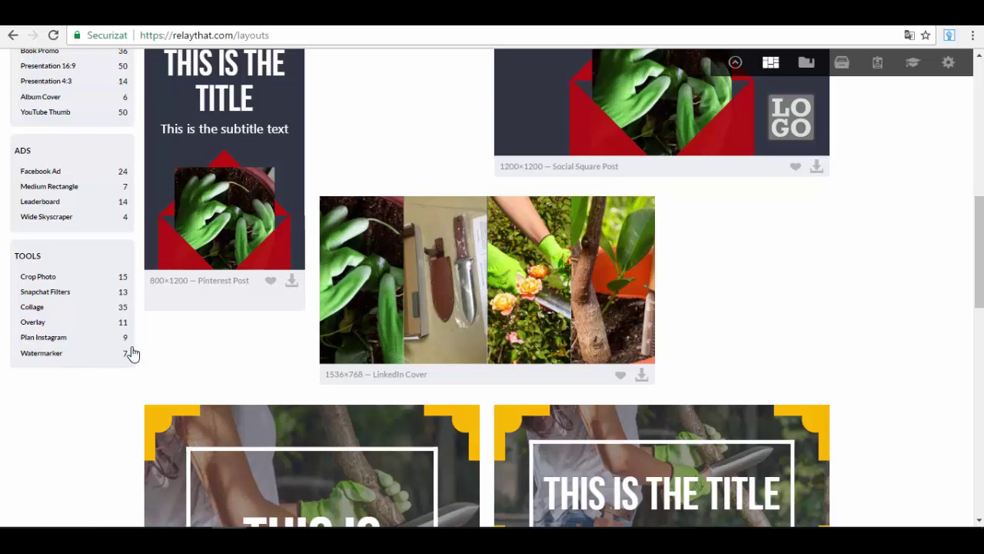
scroll(132, 353, up, 1)
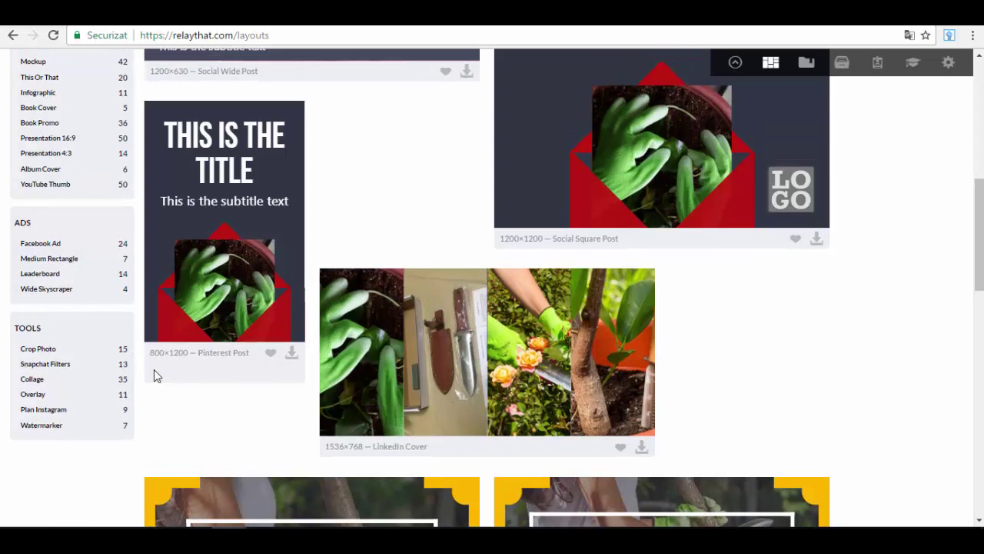
scroll(67, 369, up, 1)
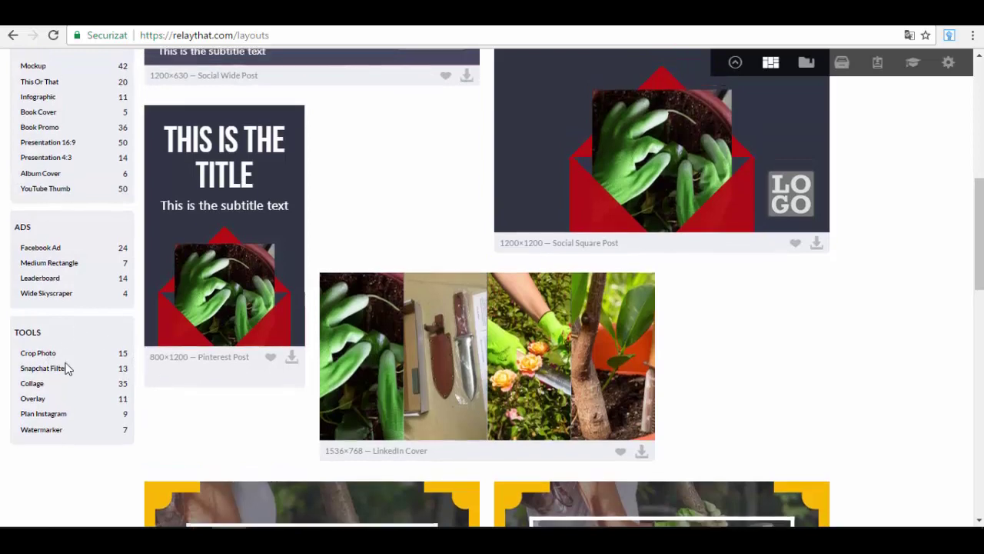
scroll(67, 369, up, 2)
scroll(66, 369, down, 2)
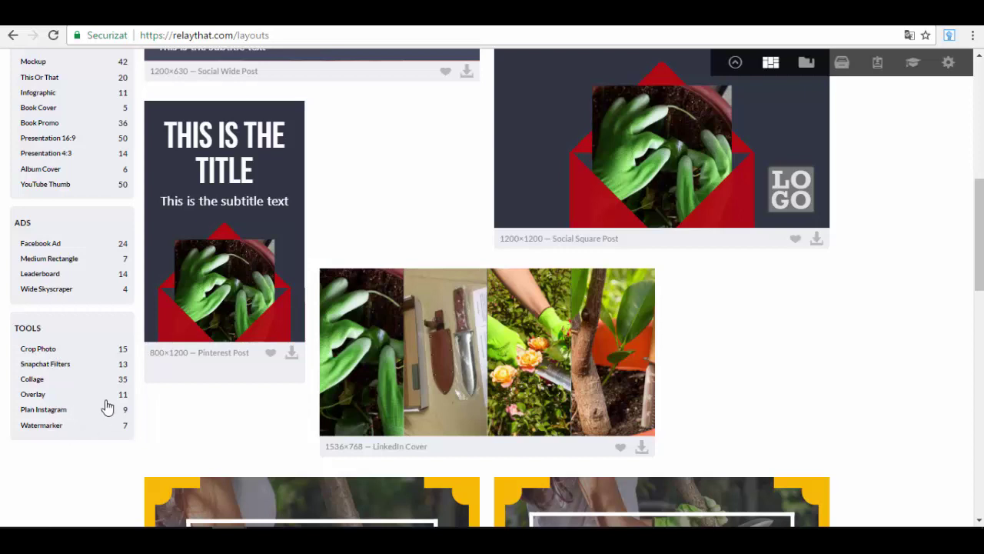
scroll(107, 407, up, 5)
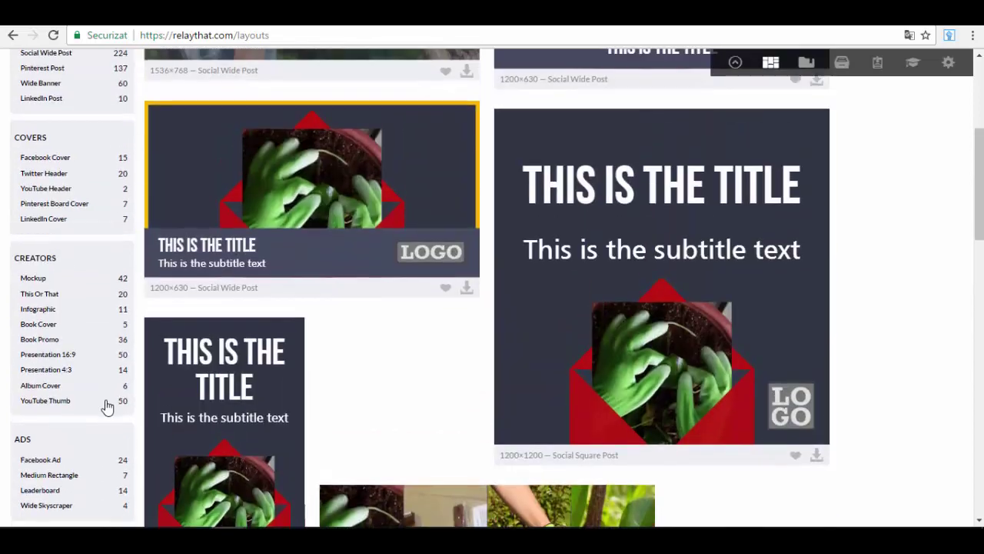
scroll(108, 408, up, 2)
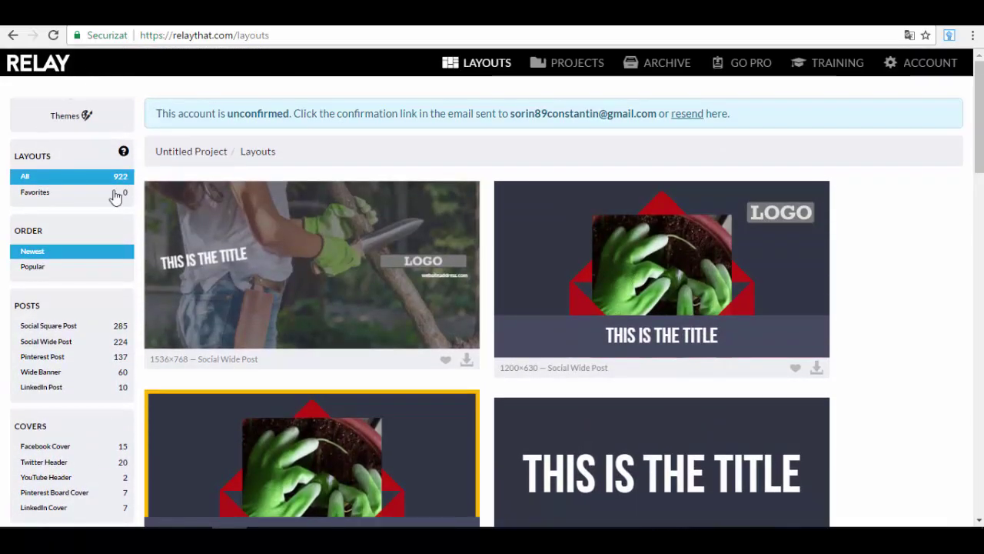
Browse the themes and apply Facebook Branded to the untitled project, replacing all its current fonts and colors.
click(83, 127)
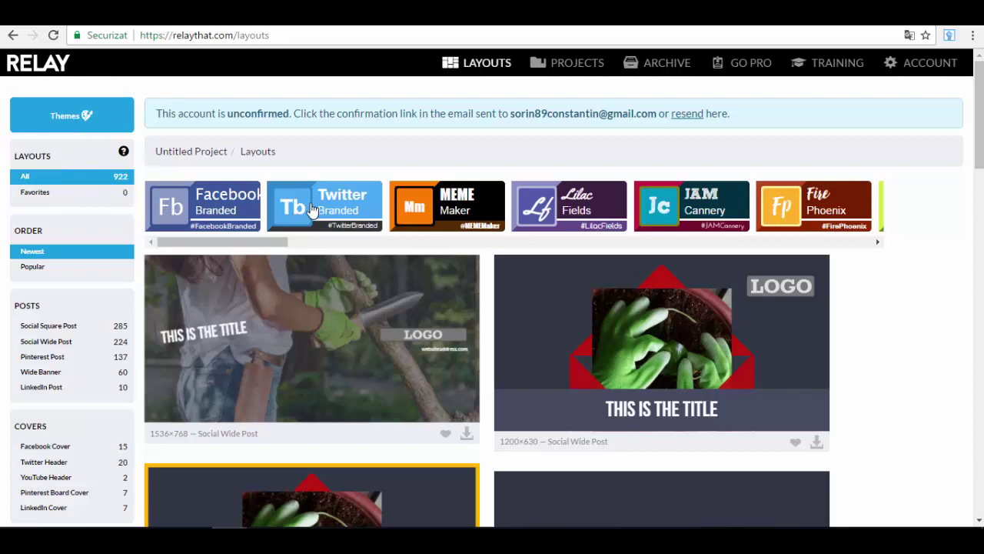
click(878, 242)
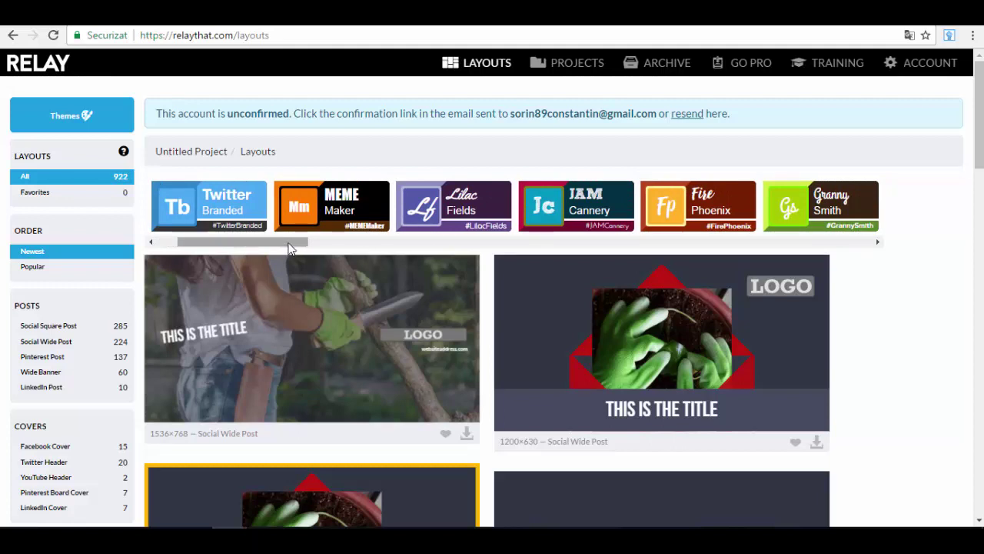
drag(284, 242, 213, 253)
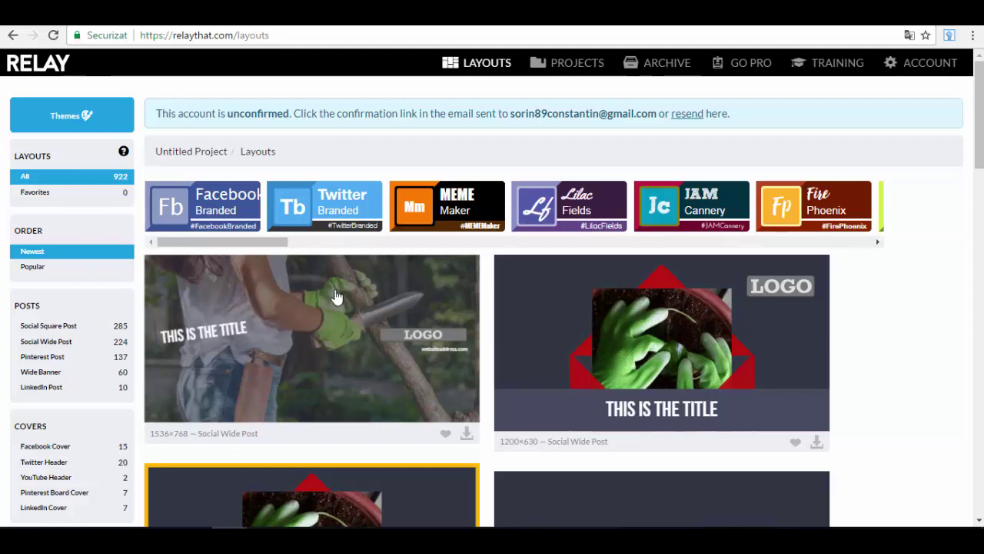
click(234, 210)
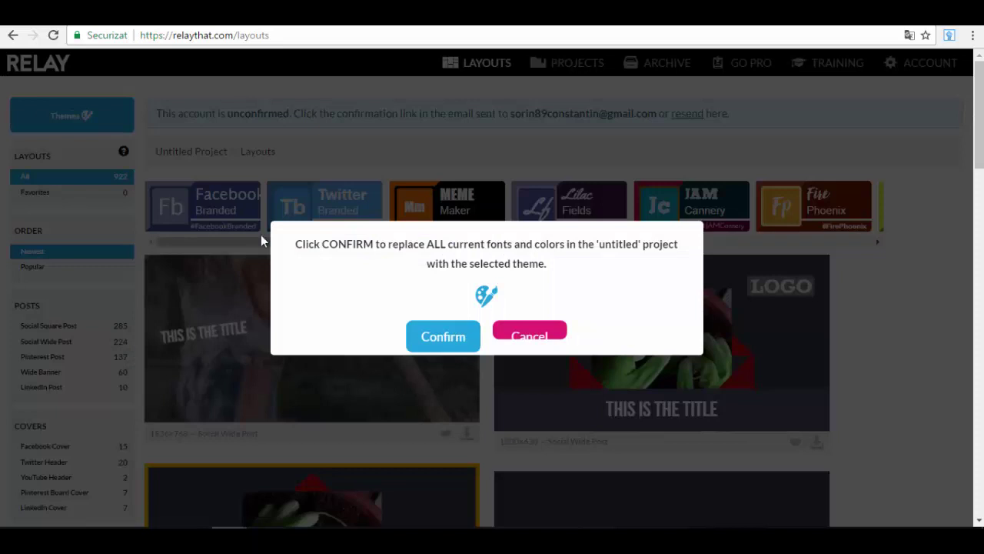
click(456, 342)
Examine how the layouts throughout the gallery look with the Facebook Branded theme.
scroll(305, 359, down, 1)
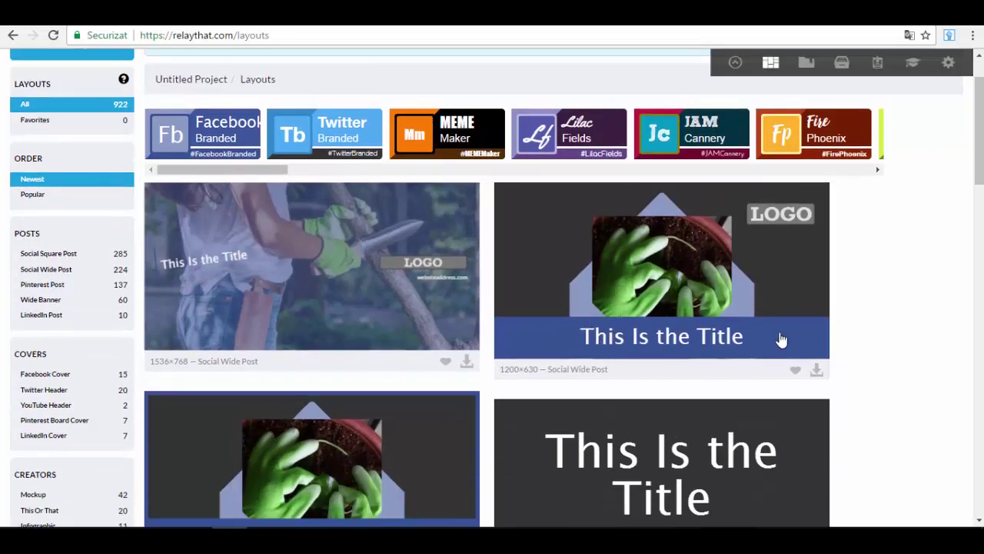
scroll(367, 318, down, 3)
scroll(666, 325, down, 4)
scroll(646, 308, up, 7)
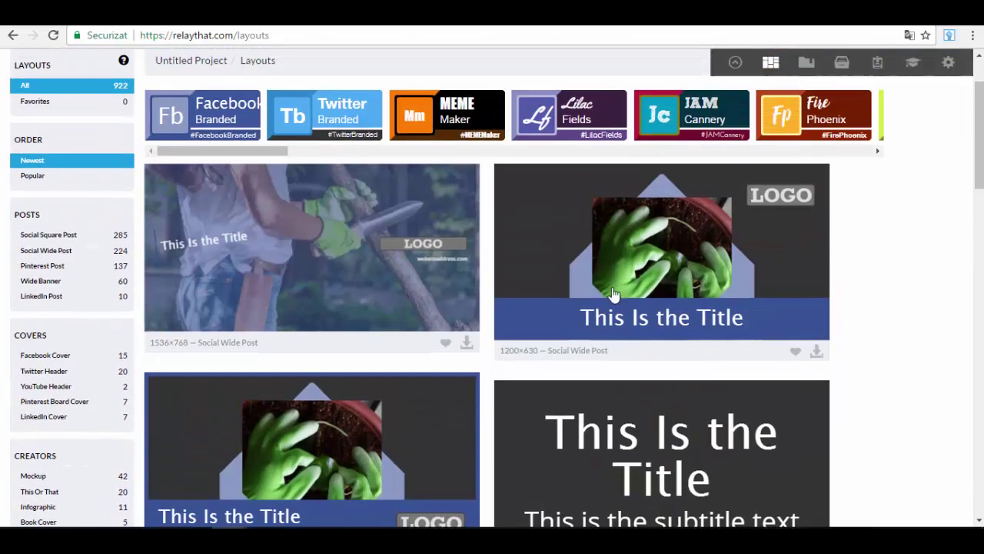
scroll(613, 295, up, 2)
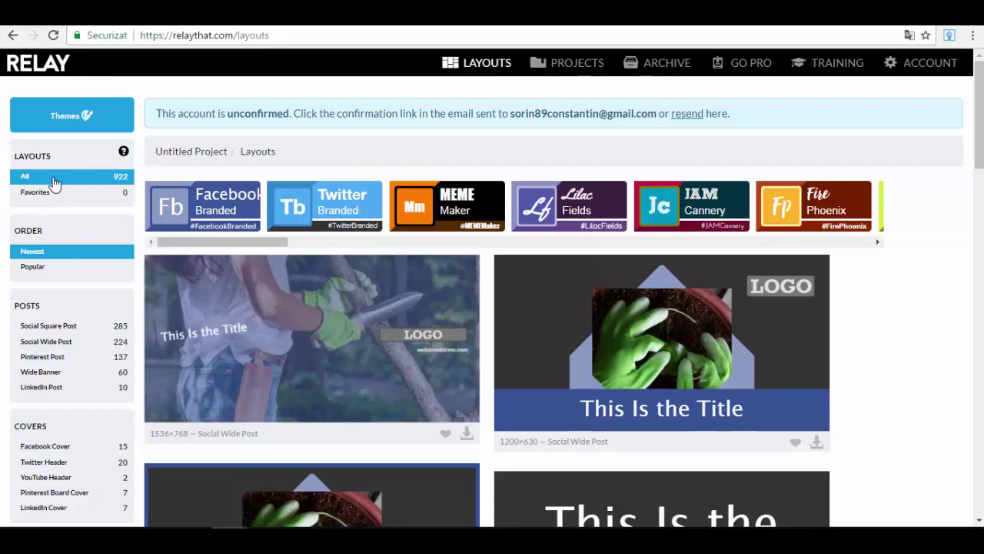
scroll(329, 310, down, 5)
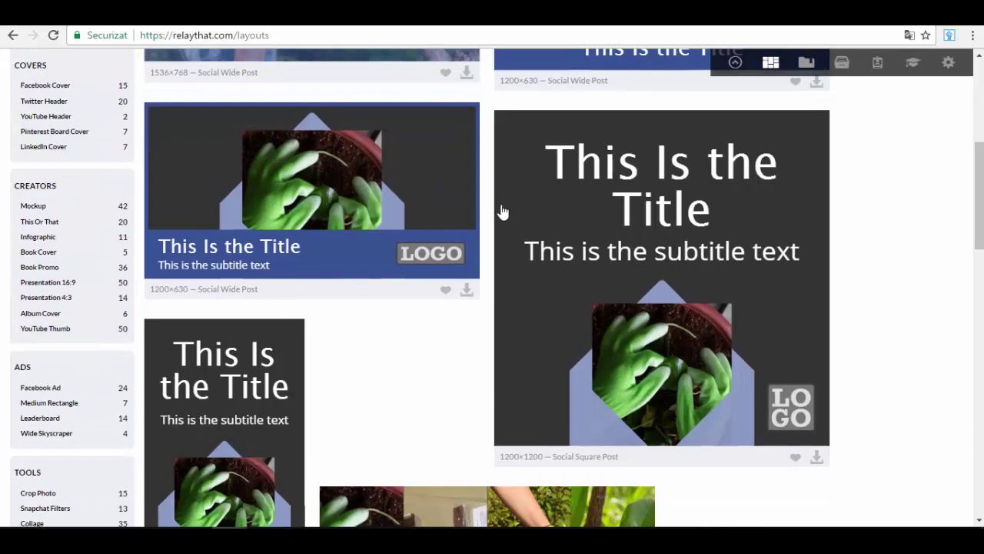
scroll(502, 212, down, 10)
scroll(502, 218, down, 3)
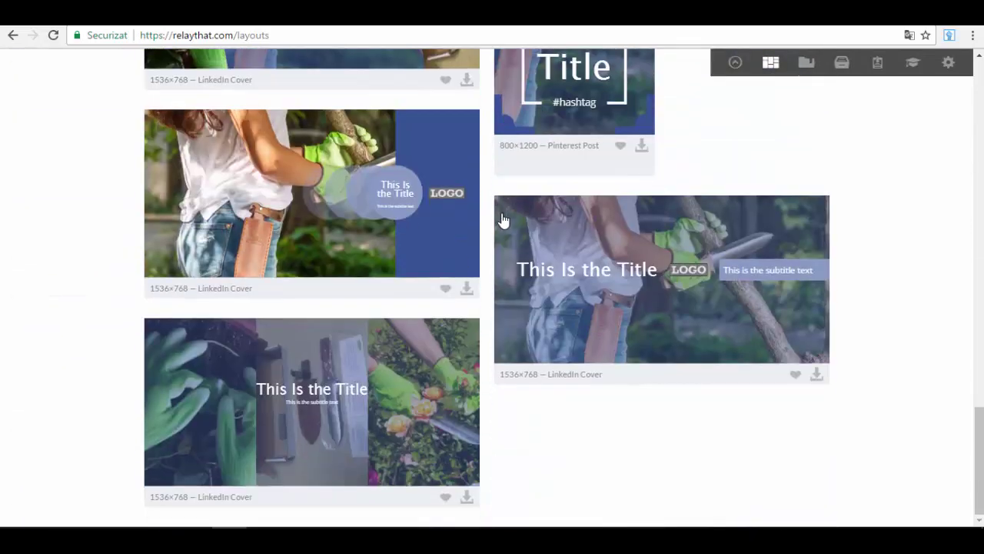
scroll(374, 216, up, 20)
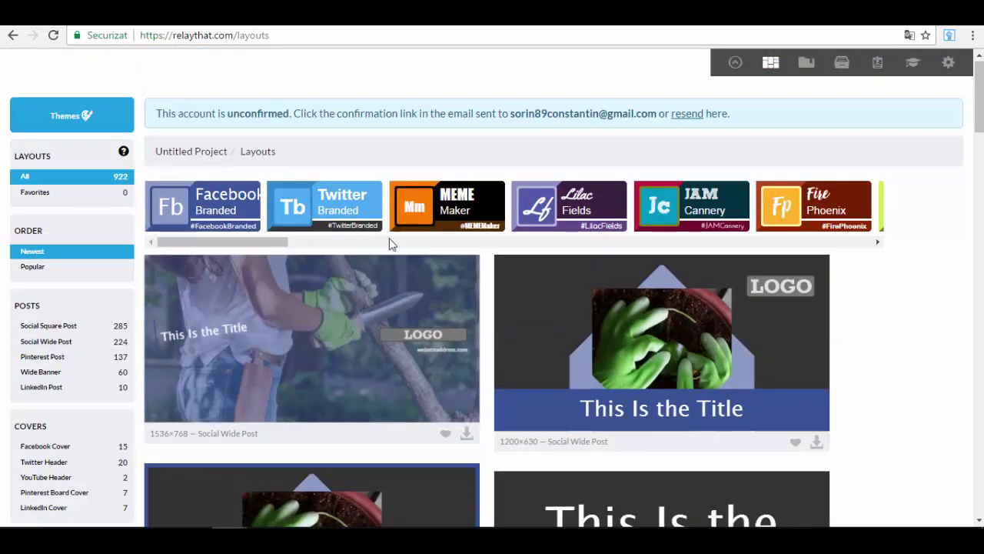
Filter the gallery to show only Facebook Cover layouts.
scroll(341, 306, down, 1)
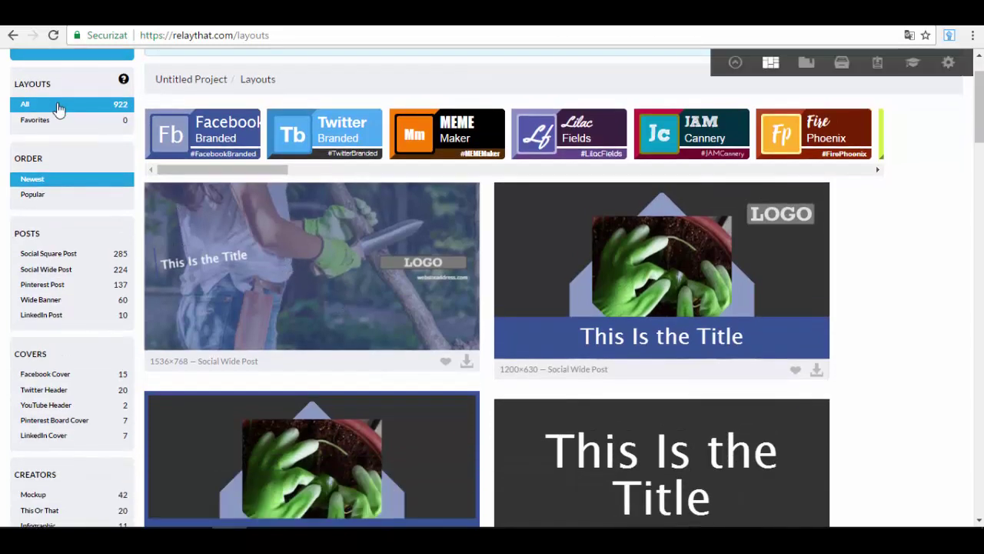
scroll(76, 147, down, 1)
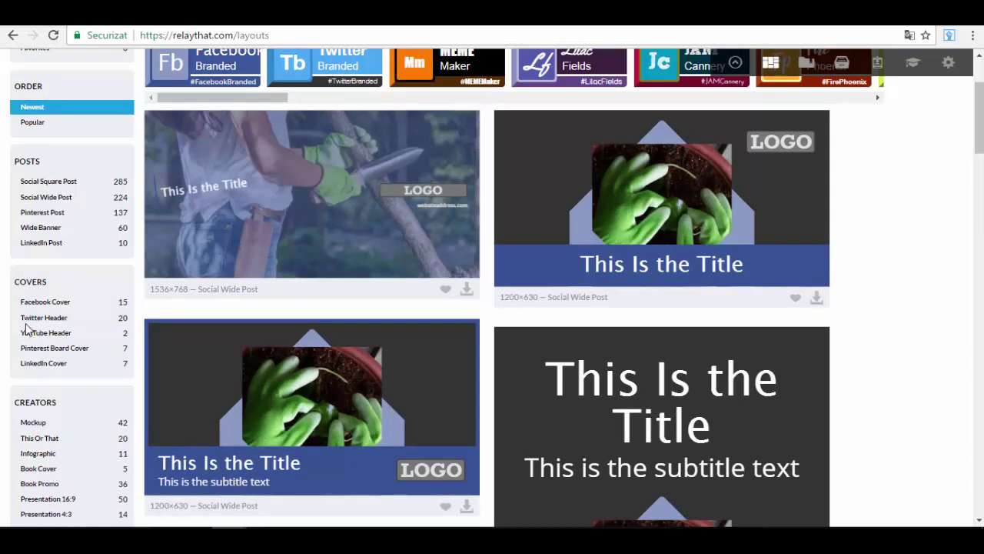
scroll(29, 327, down, 1)
scroll(46, 361, up, 1)
click(123, 307)
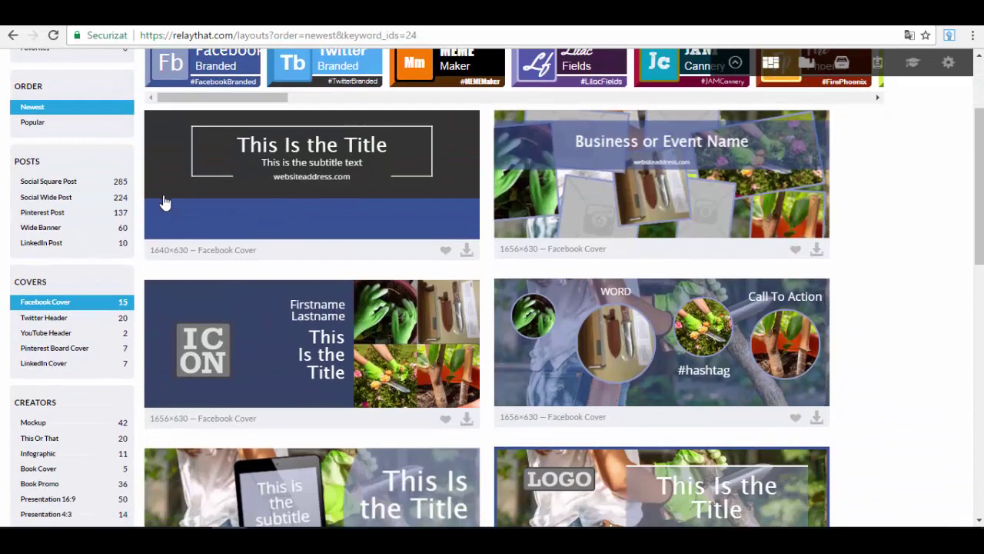
Review the Facebook Cover designs and open the one with four circular photos for editing.
scroll(594, 288, down, 1)
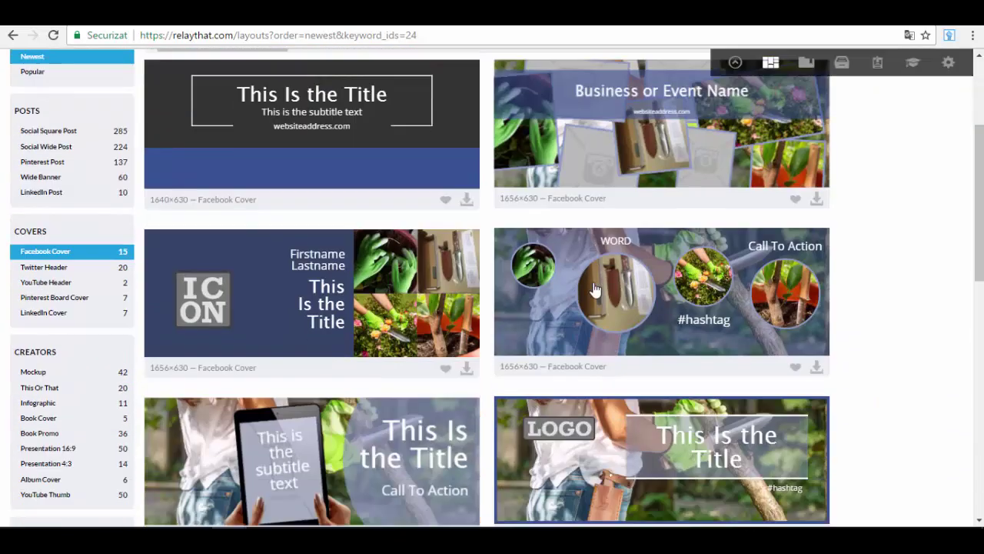
scroll(594, 289, up, 1)
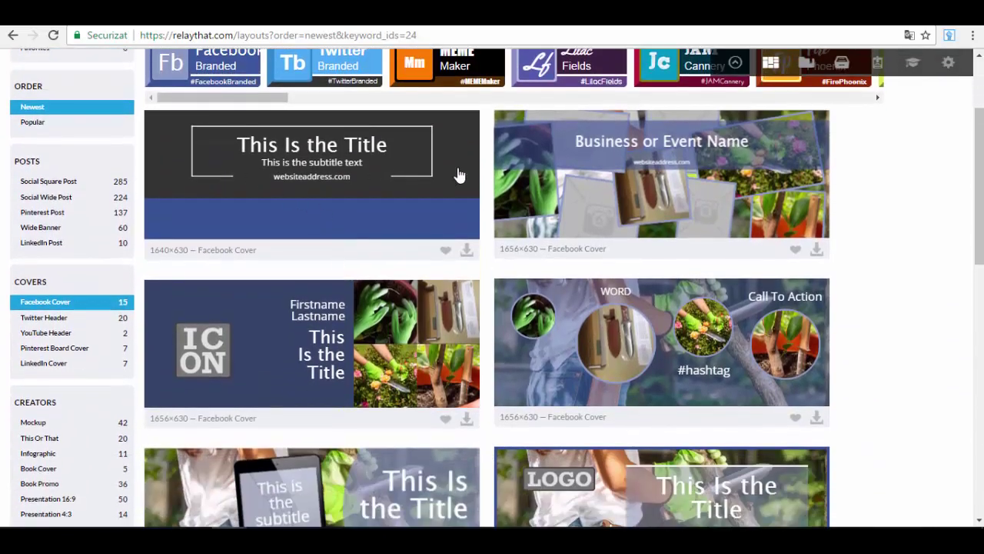
scroll(688, 197, down, 1)
scroll(654, 278, down, 3)
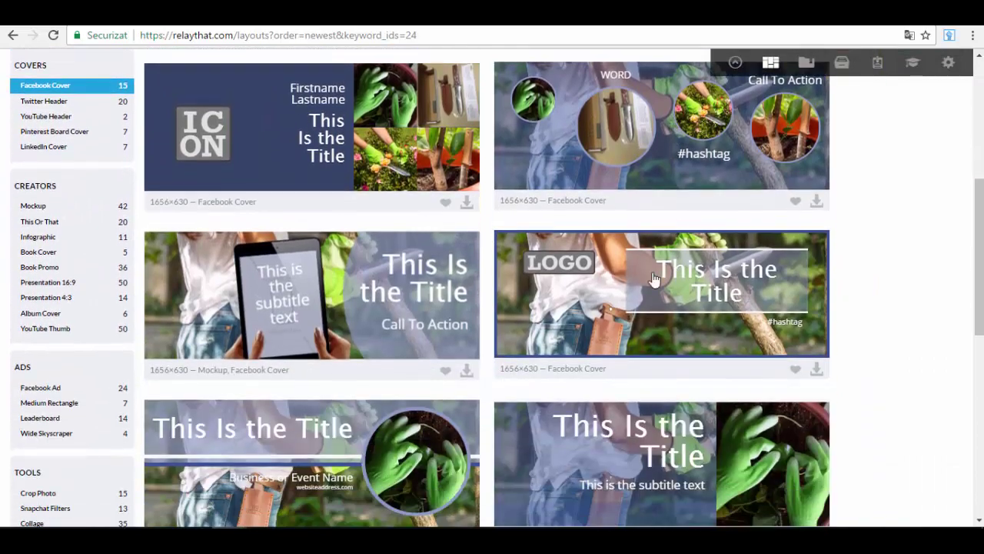
scroll(371, 328, down, 9)
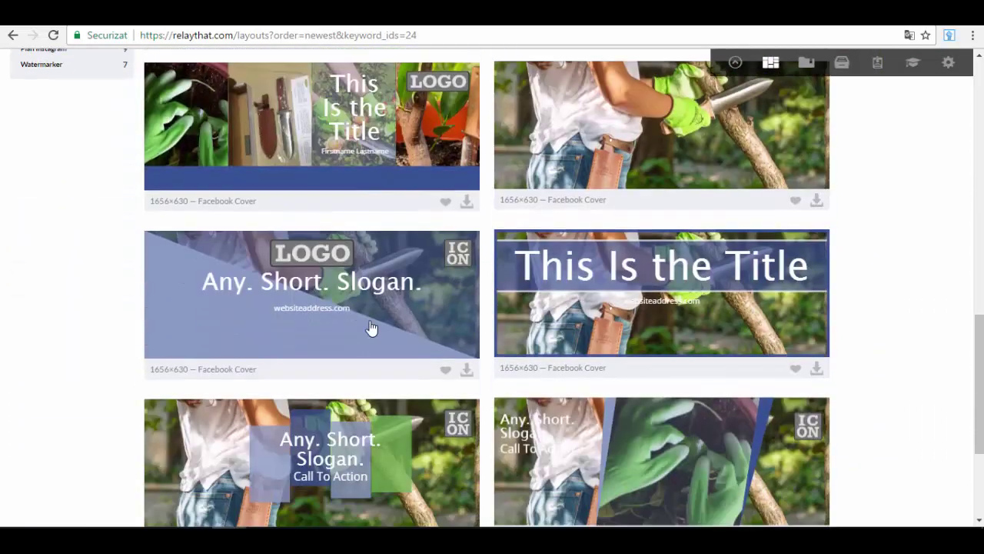
scroll(371, 328, up, 10)
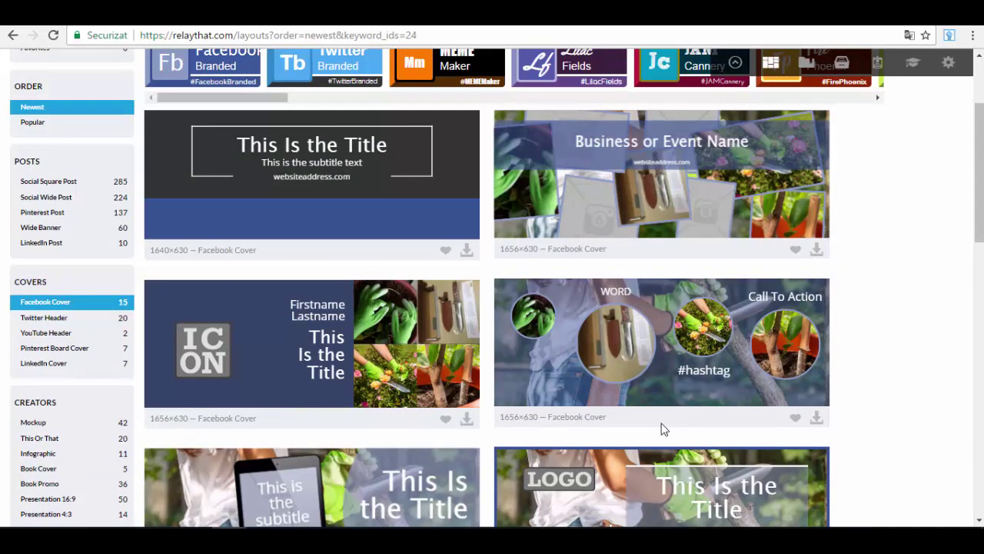
click(681, 393)
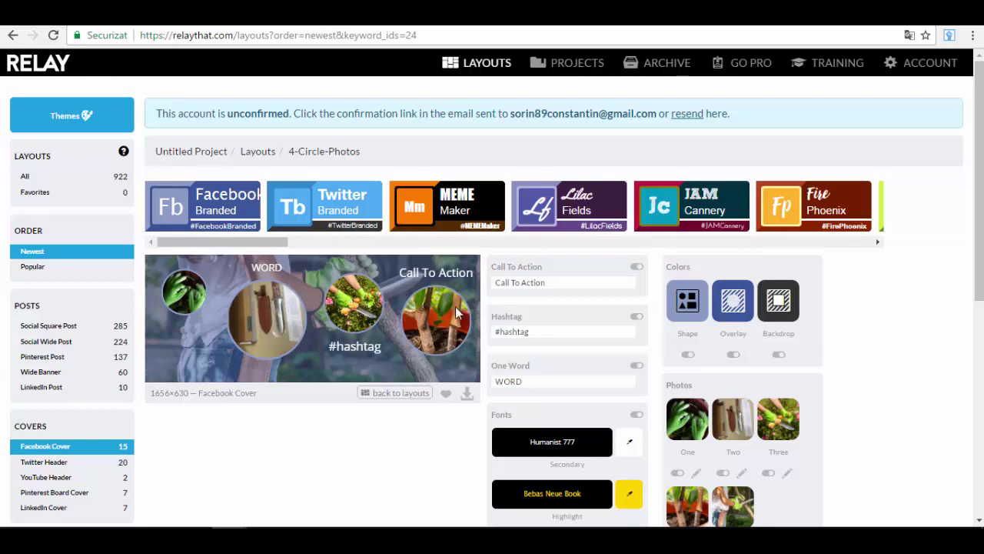
scroll(408, 306, down, 2)
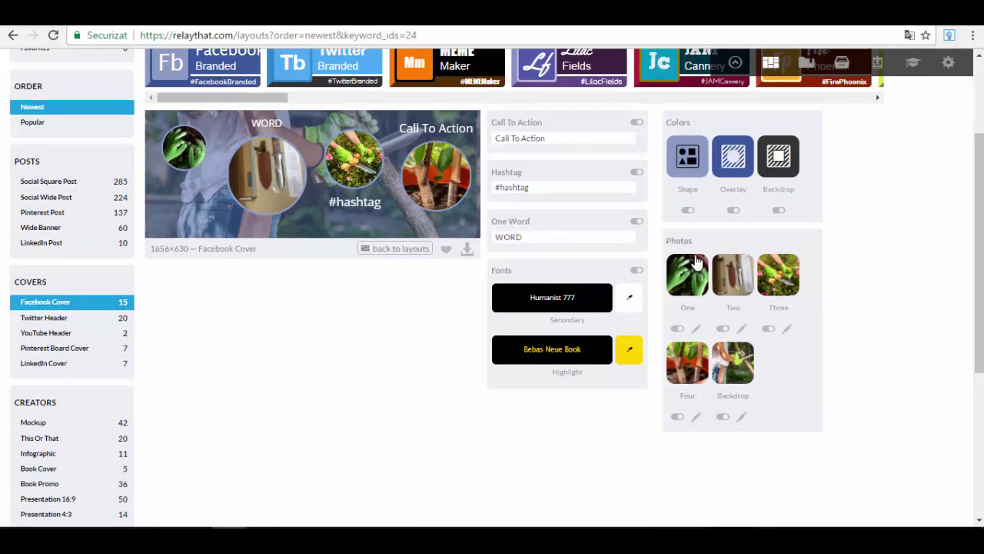
Hide photo Four in the Facebook Cover and show it again.
scroll(361, 273, up, 1)
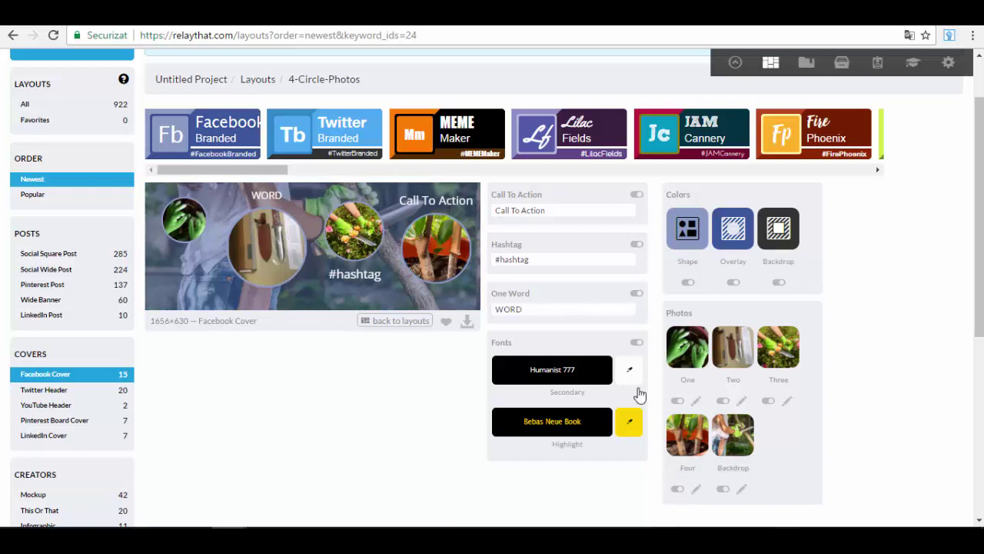
click(677, 489)
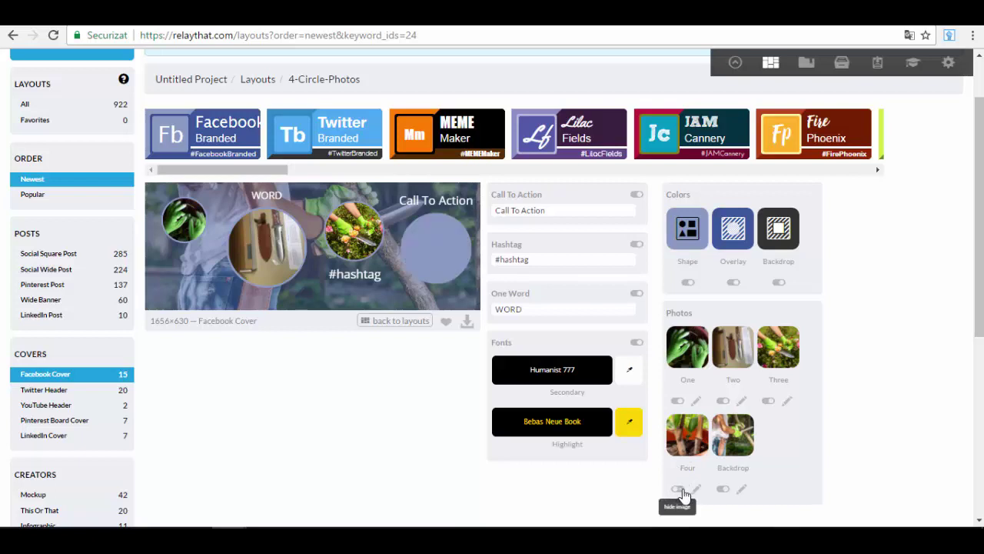
click(682, 493)
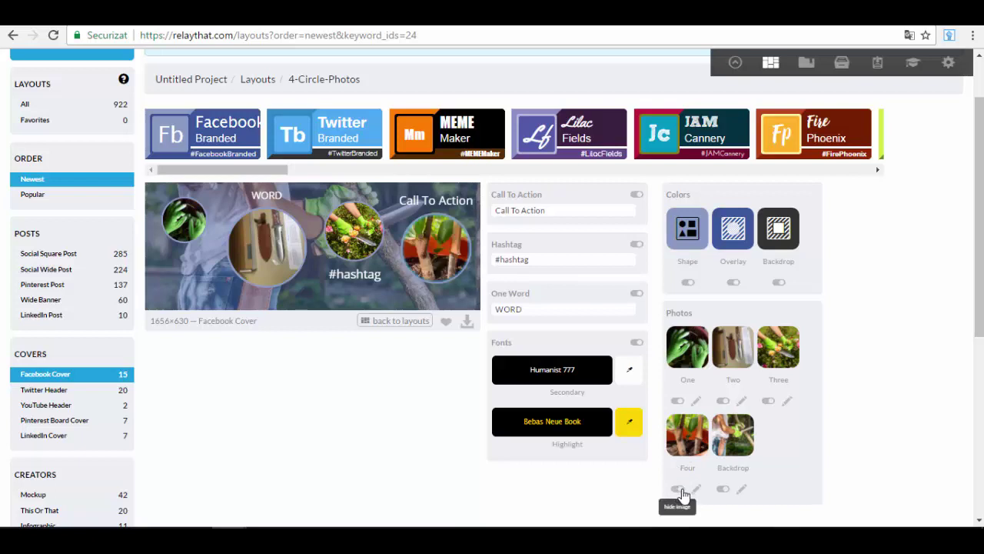
Open photo Four for editing and apply the Contrast filter to it.
click(697, 492)
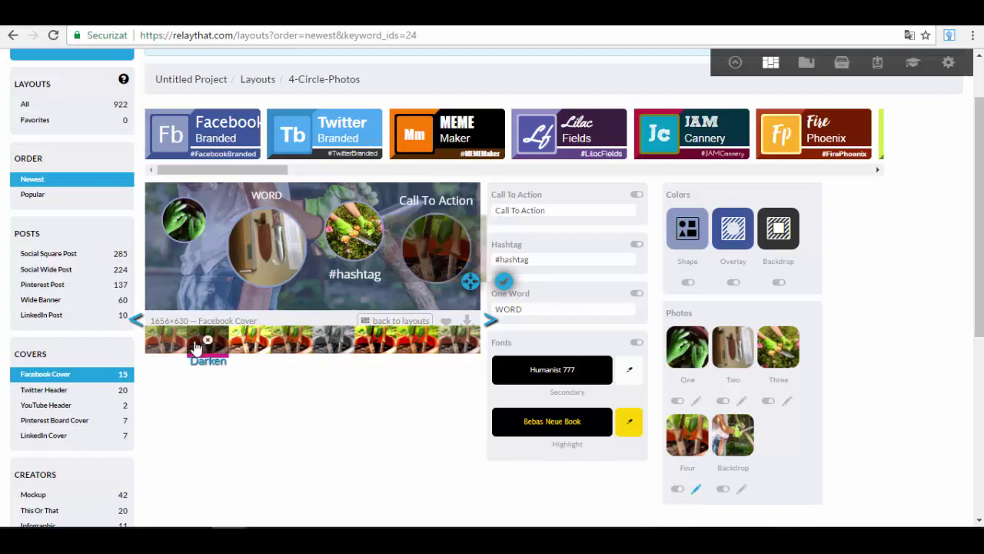
click(167, 344)
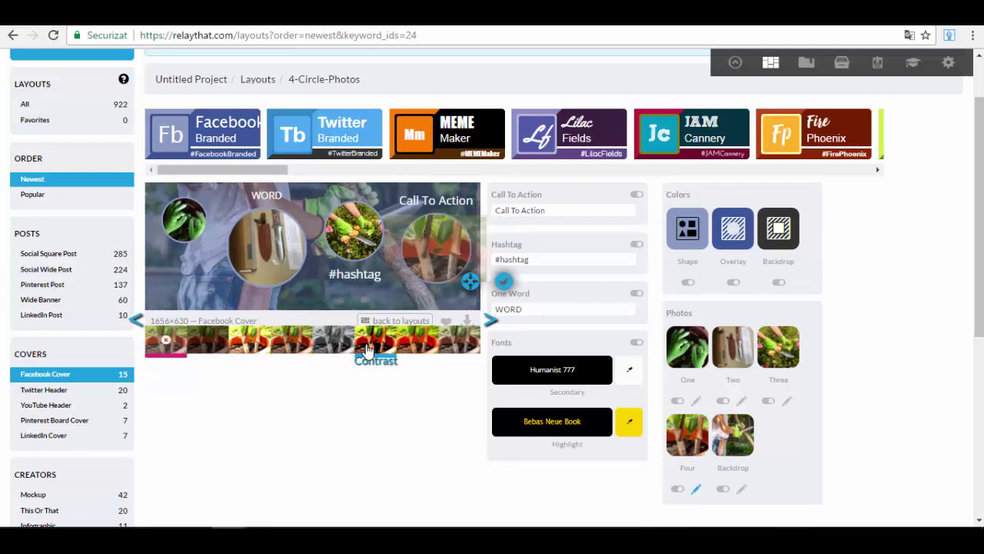
click(374, 343)
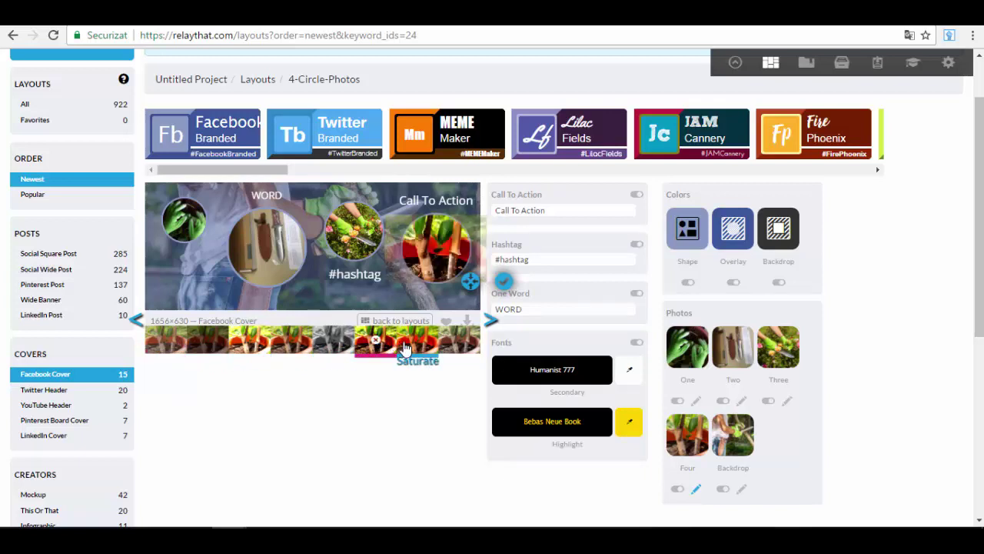
Try the blue tint, Invert, Vignette and Smooth filters on photo Four.
click(490, 320)
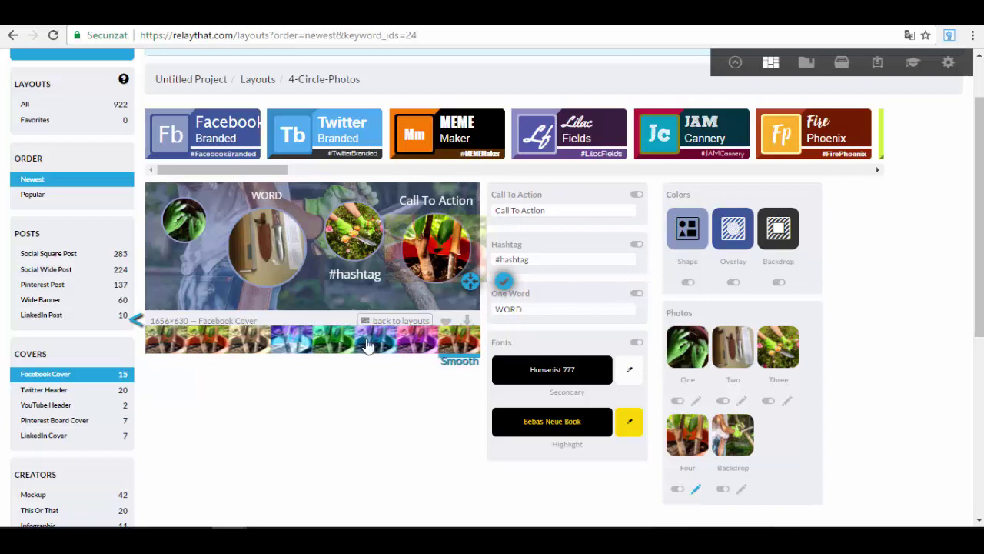
click(375, 343)
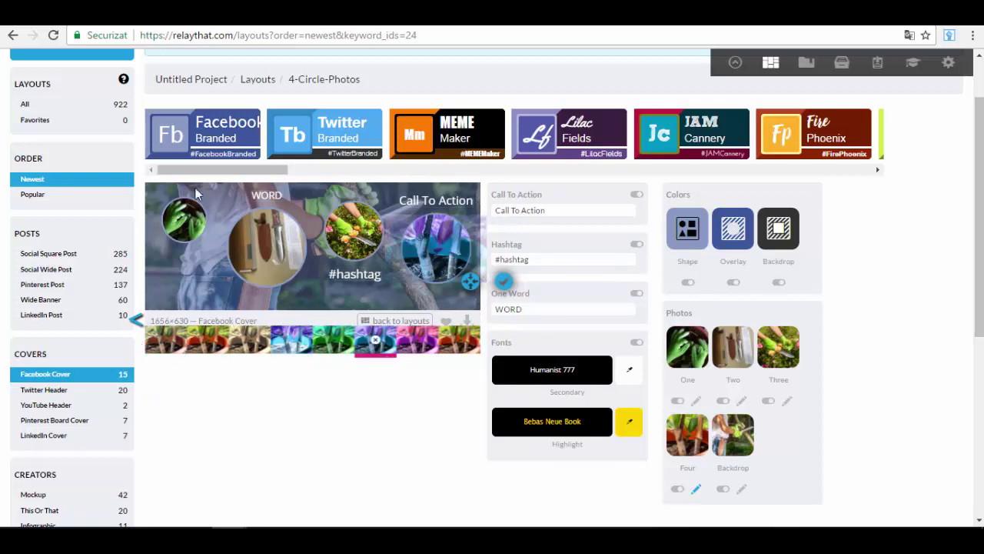
click(280, 340)
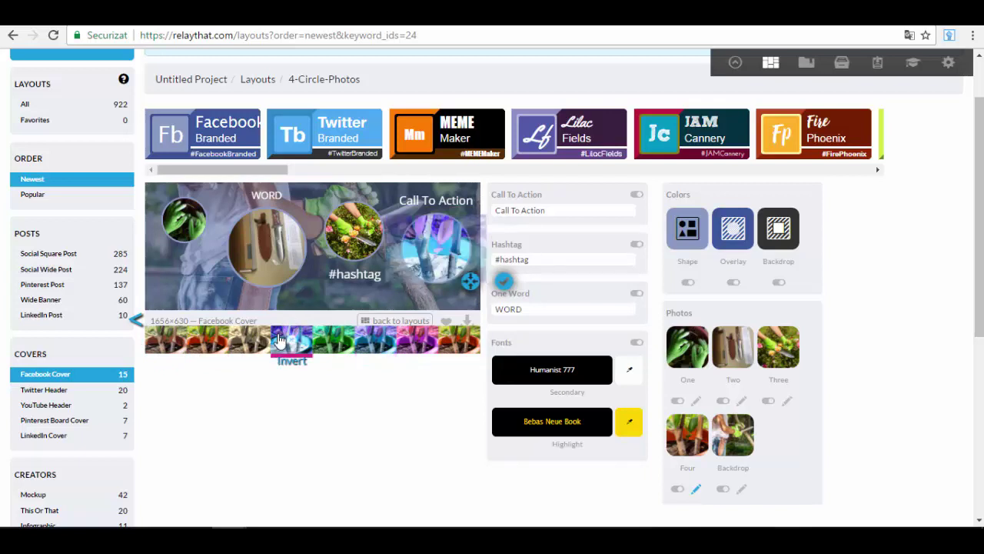
click(215, 340)
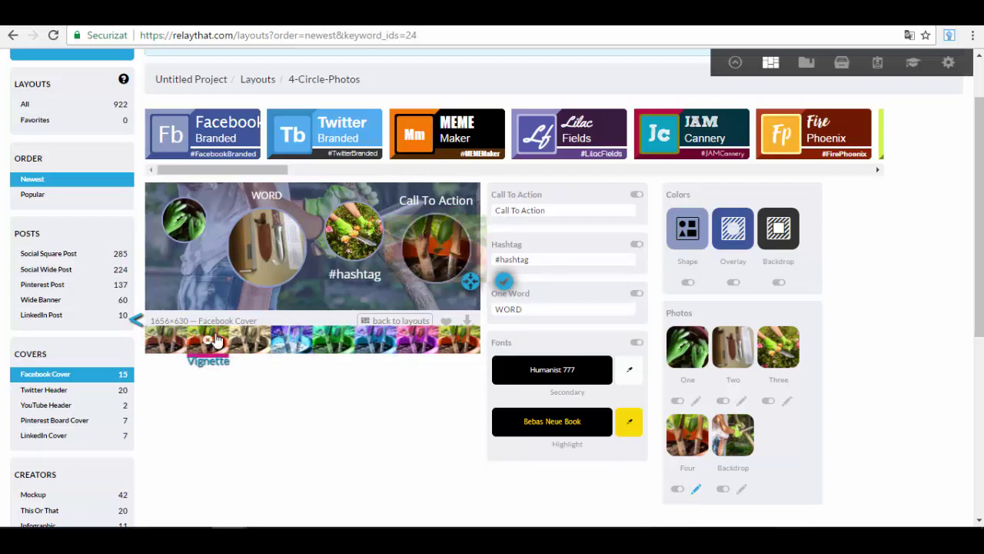
click(462, 343)
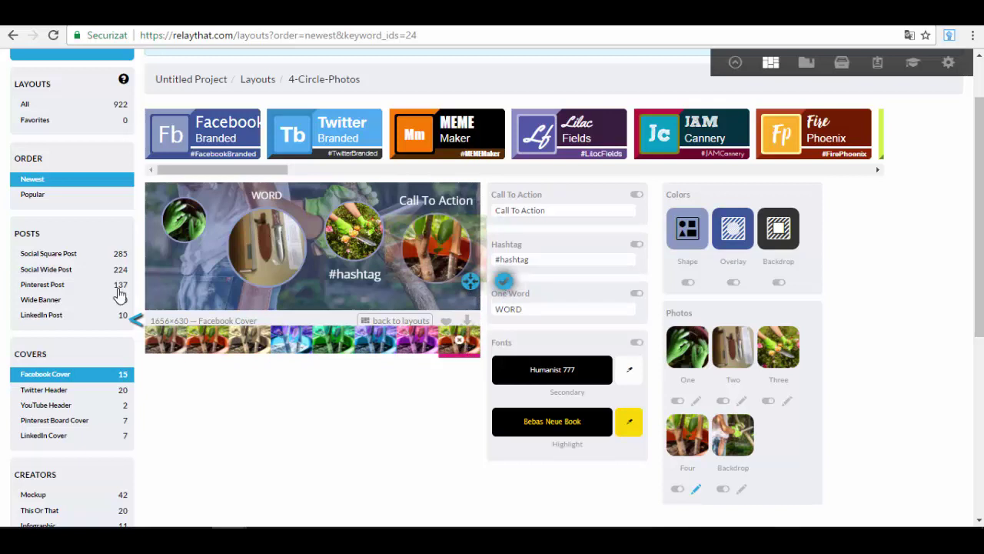
Set photo Four's filter back to Contrast and accept the photo edit.
click(137, 321)
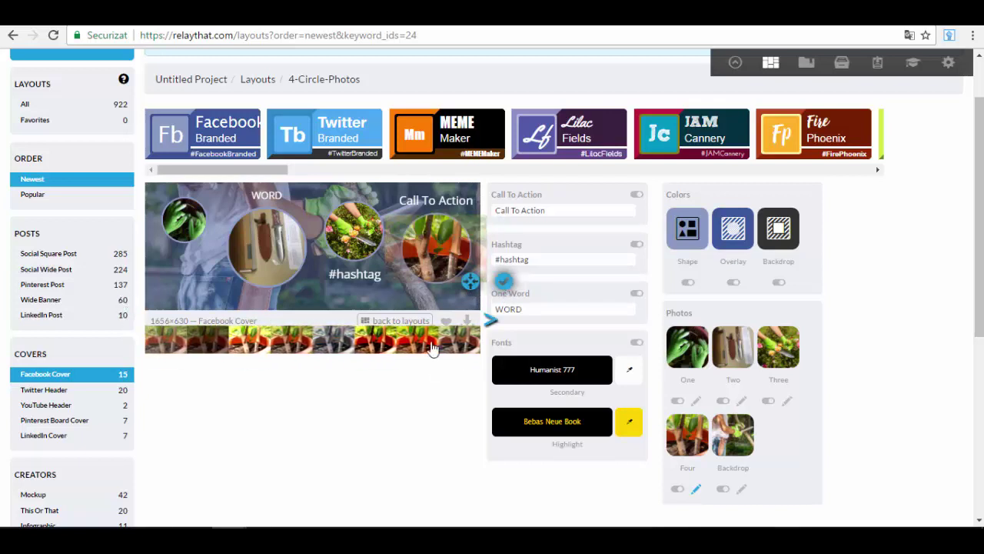
click(377, 340)
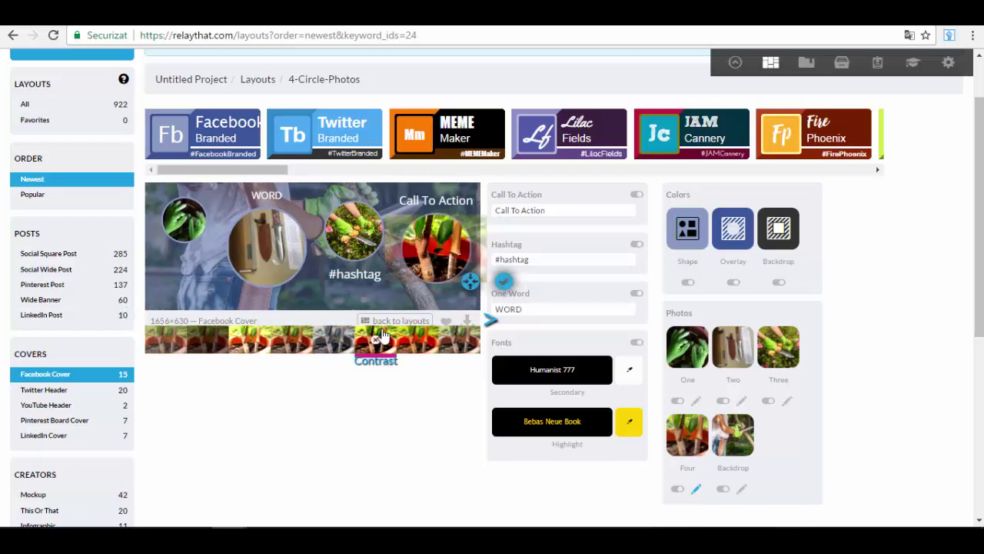
click(503, 282)
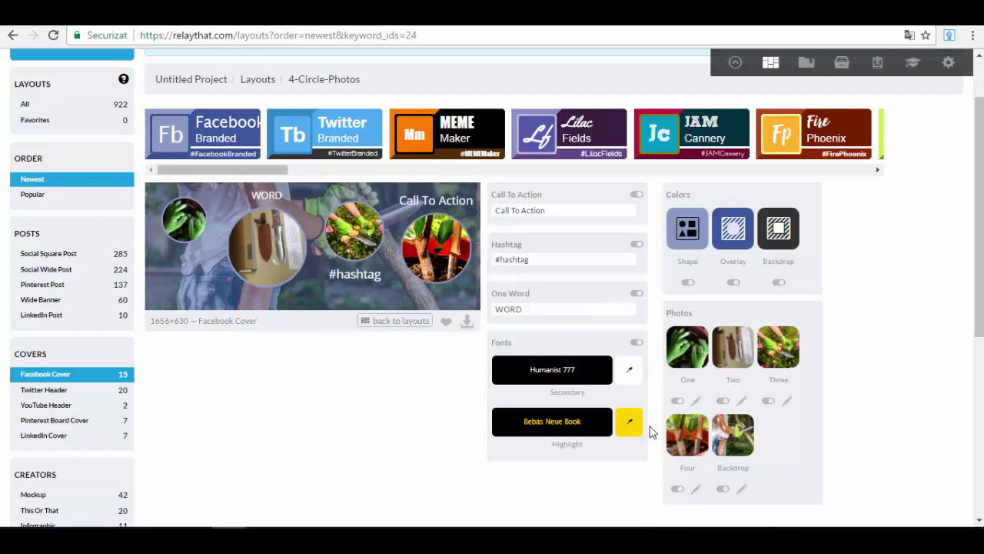
Replace photo Four with the ilove_otto image from the Downloads folder.
click(693, 434)
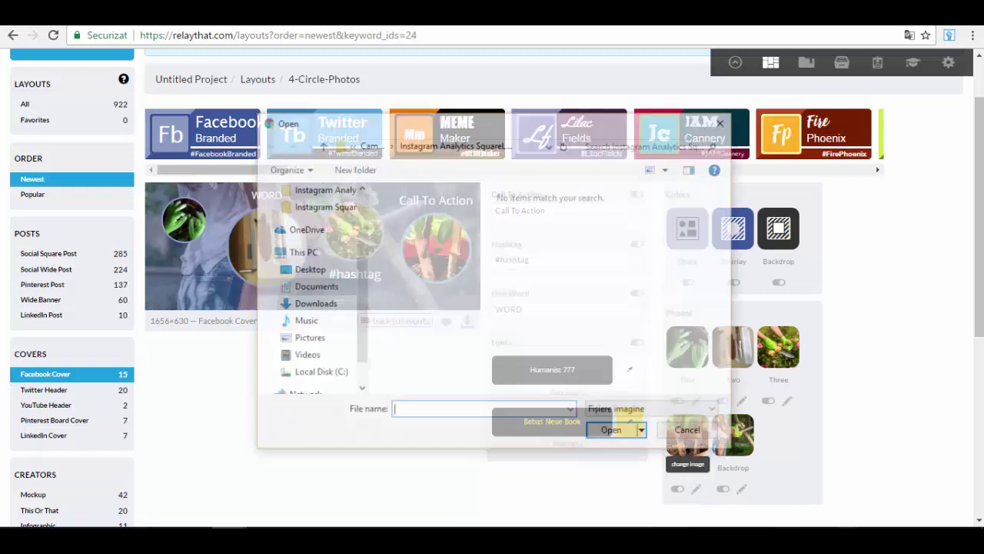
click(707, 433)
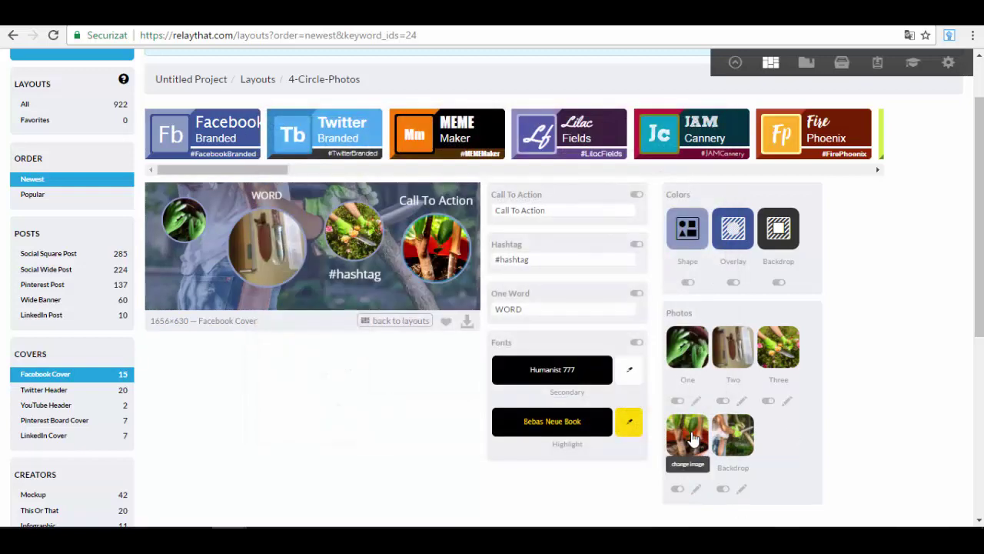
click(693, 436)
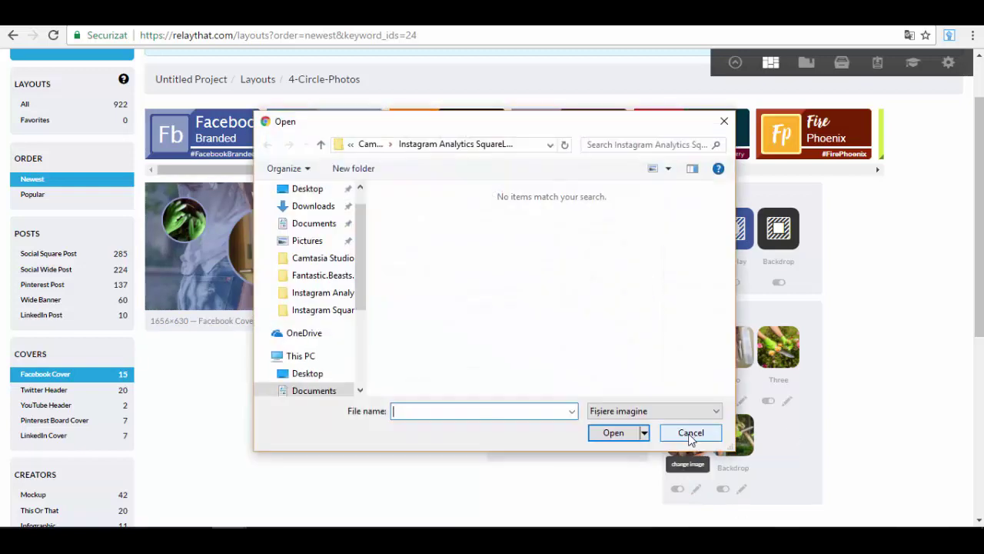
click(313, 208)
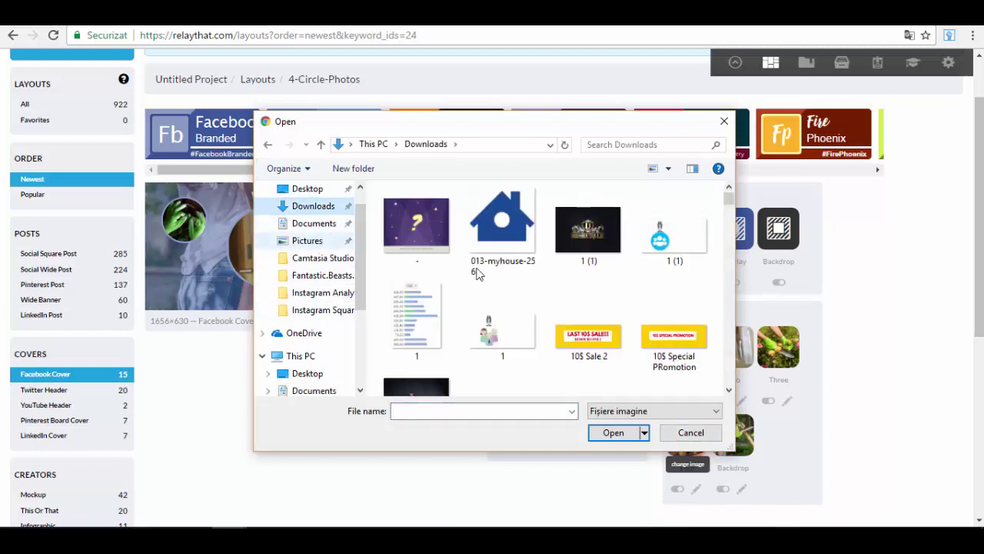
scroll(567, 267, down, 5)
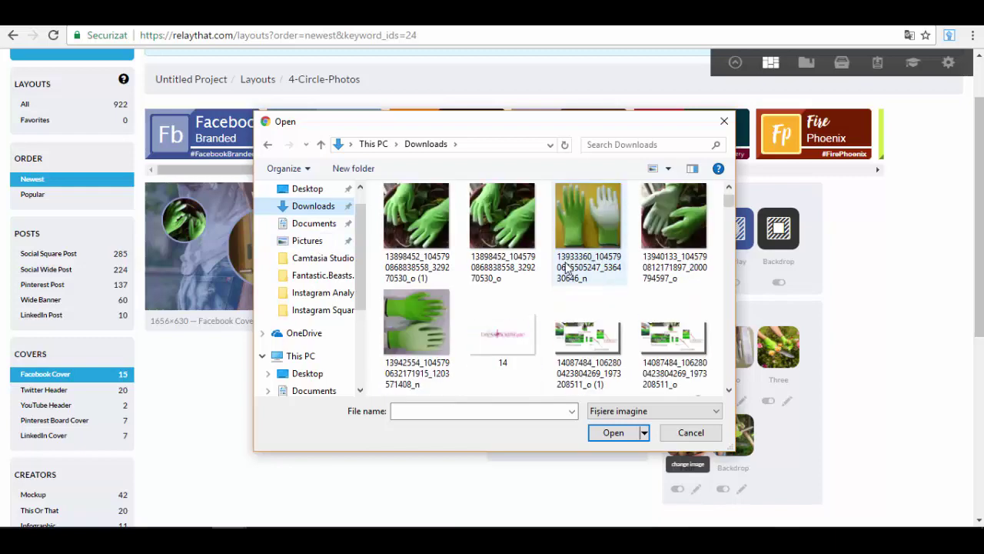
scroll(659, 307, up, 1)
scroll(685, 323, down, 5)
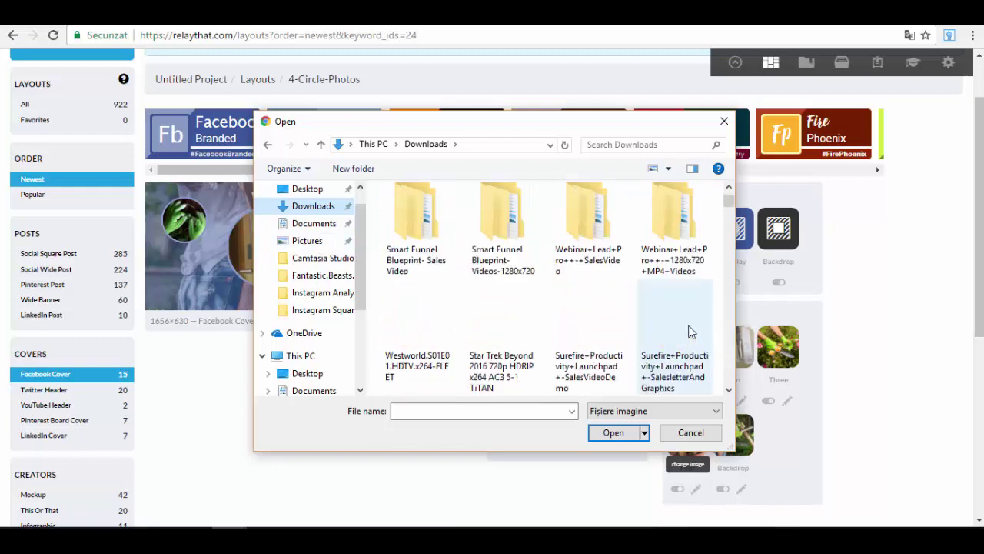
scroll(690, 331, down, 10)
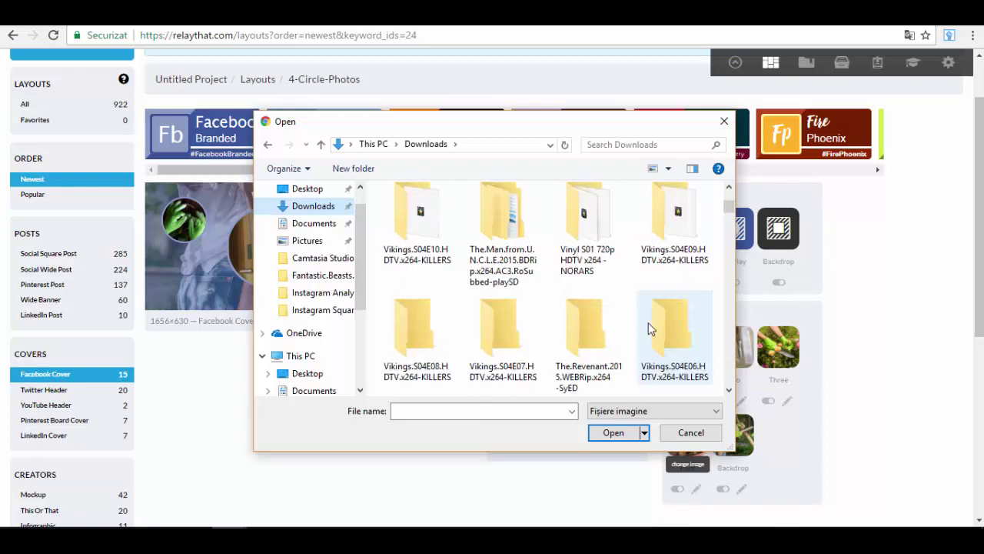
scroll(646, 327, down, 5)
scroll(644, 326, down, 5)
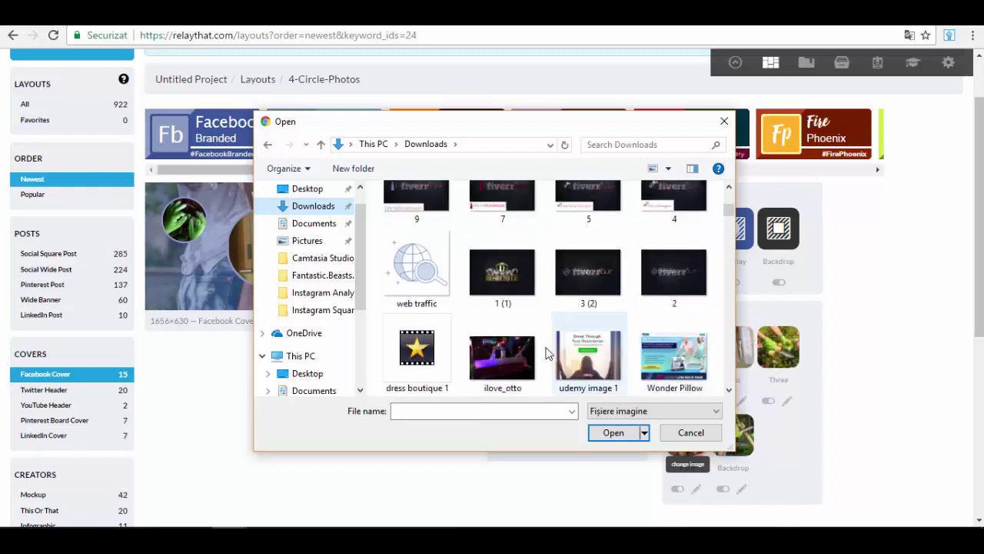
scroll(542, 350, down, 2)
scroll(496, 344, up, 1)
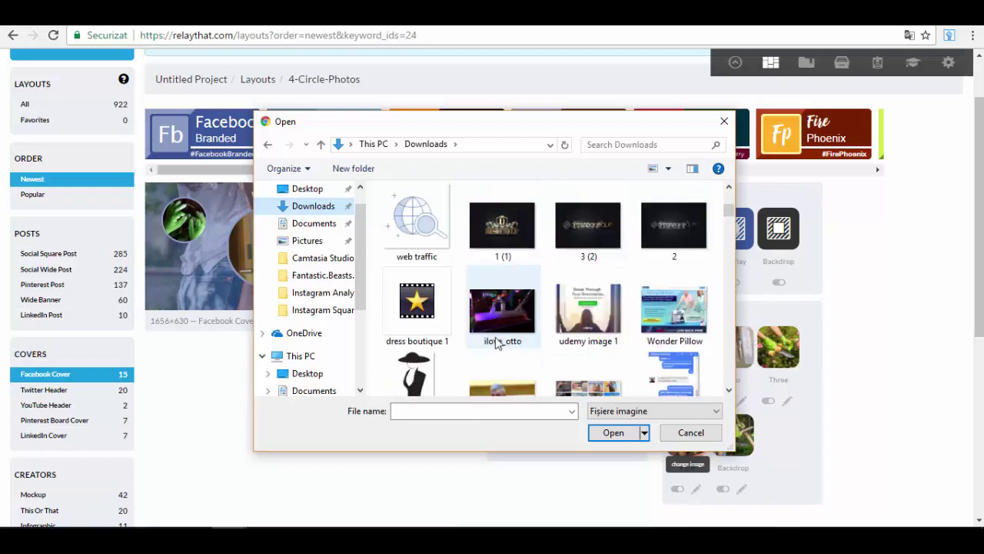
click(524, 330)
click(621, 436)
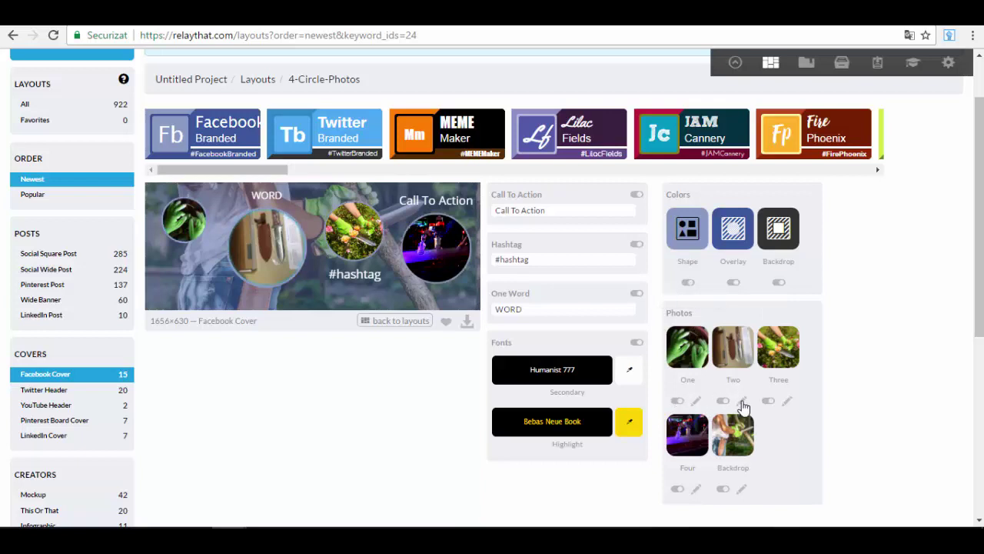
Change the Shape color around the circular photos to a very light grey-blue, #e9ebf2.
click(687, 244)
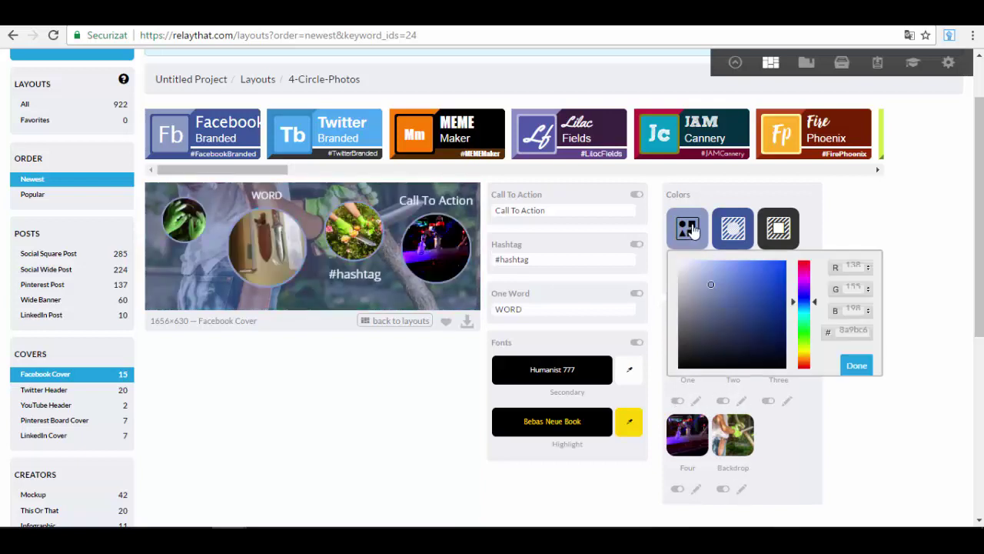
mouse_move(743, 280)
mouse_down()
mouse_move(765, 345)
mouse_move(751, 288)
mouse_move(754, 342)
mouse_move(718, 290)
mouse_move(751, 275)
mouse_move(708, 341)
mouse_move(694, 288)
mouse_move(738, 281)
mouse_move(756, 292)
mouse_move(716, 297)
mouse_up()
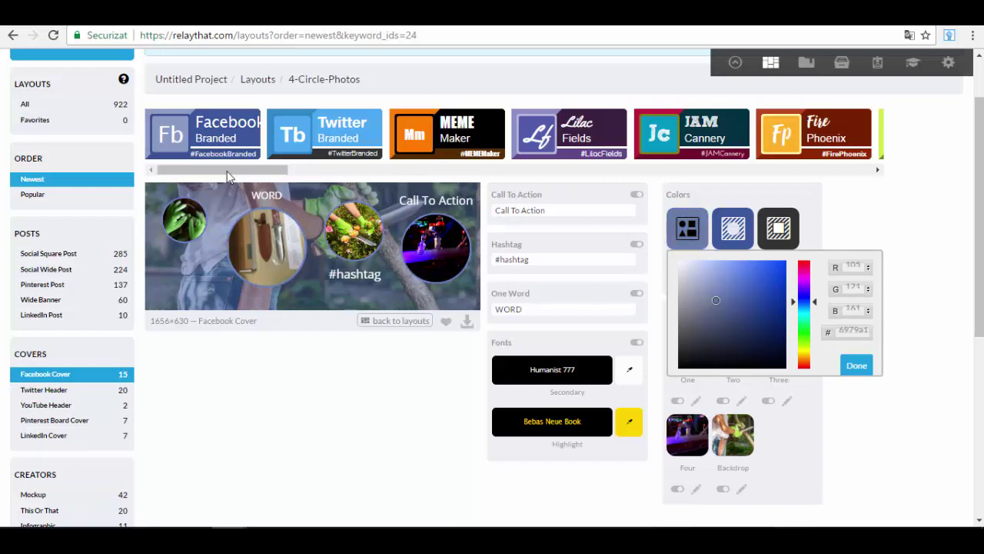
mouse_move(715, 299)
mouse_down()
mouse_move(749, 282)
mouse_move(765, 325)
mouse_move(720, 363)
mouse_move(690, 319)
mouse_move(699, 292)
mouse_move(728, 289)
mouse_move(682, 265)
mouse_up()
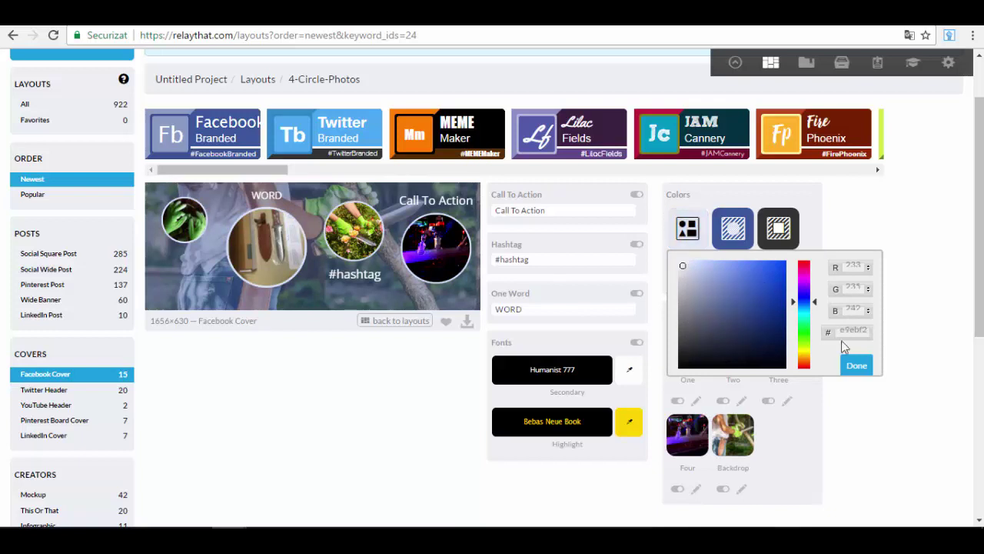
click(857, 366)
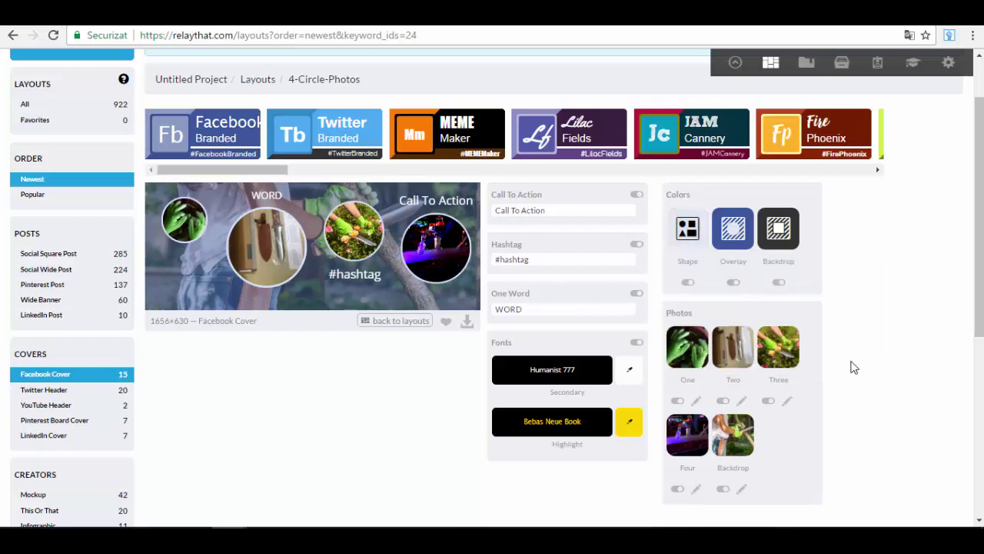
Change the Overlay color of the cover to dark green, #2b5e29.
click(746, 239)
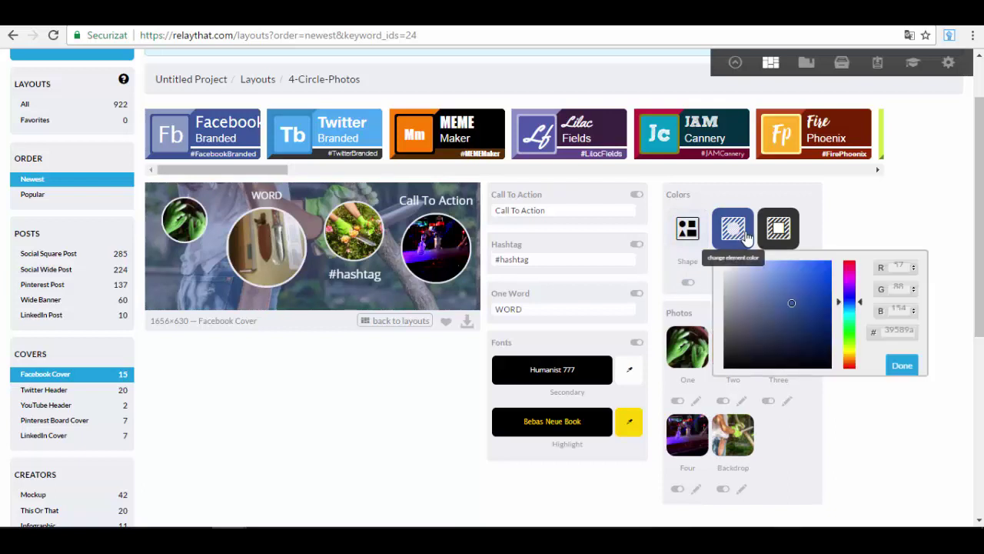
click(797, 262)
drag(797, 262, 790, 329)
drag(860, 305, 862, 333)
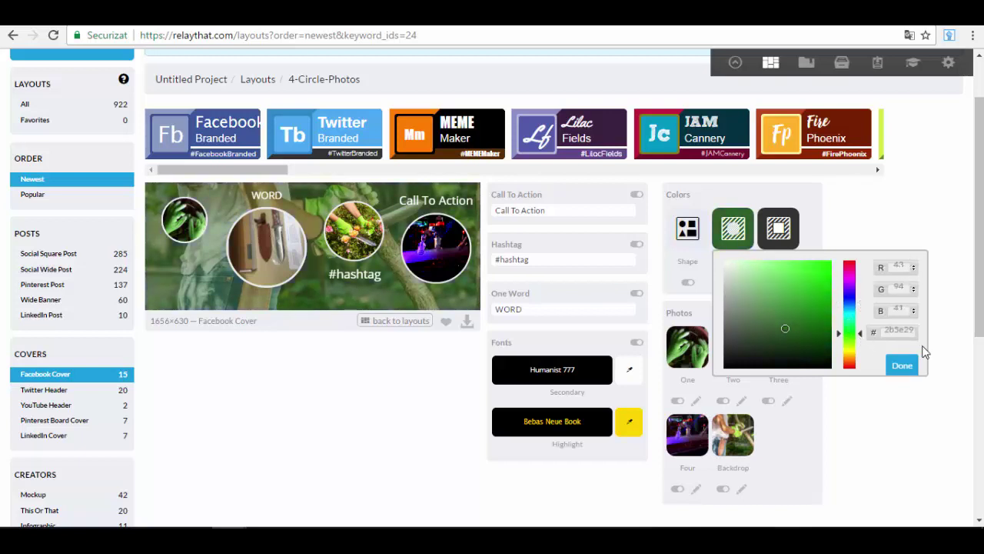
click(909, 372)
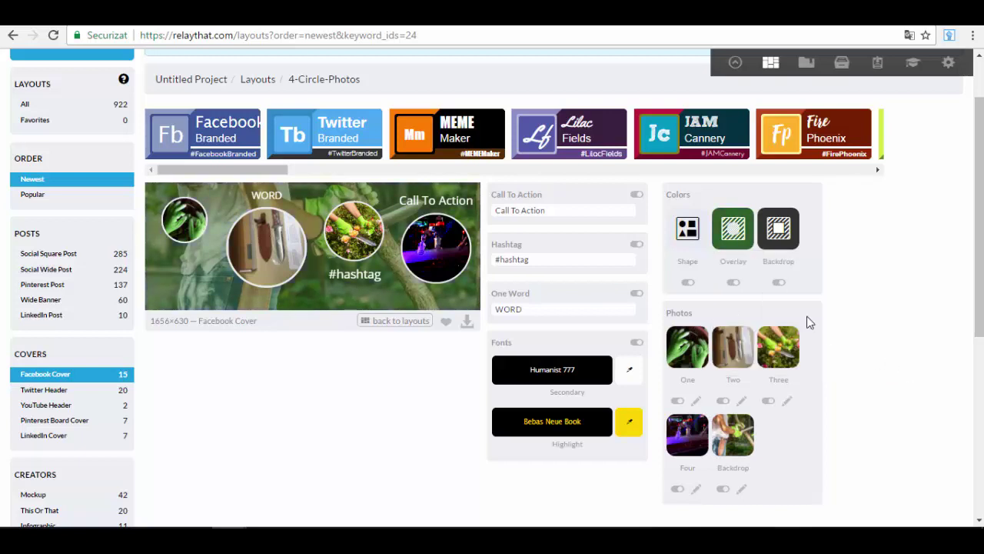
Change the Backdrop color of the cover to a light turquoise, #58cccc.
click(783, 248)
mouse_move(587, 333)
mouse_down()
mouse_move(532, 300)
mouse_move(564, 261)
mouse_move(613, 376)
mouse_move(552, 279)
mouse_move(549, 328)
mouse_move(576, 281)
mouse_up()
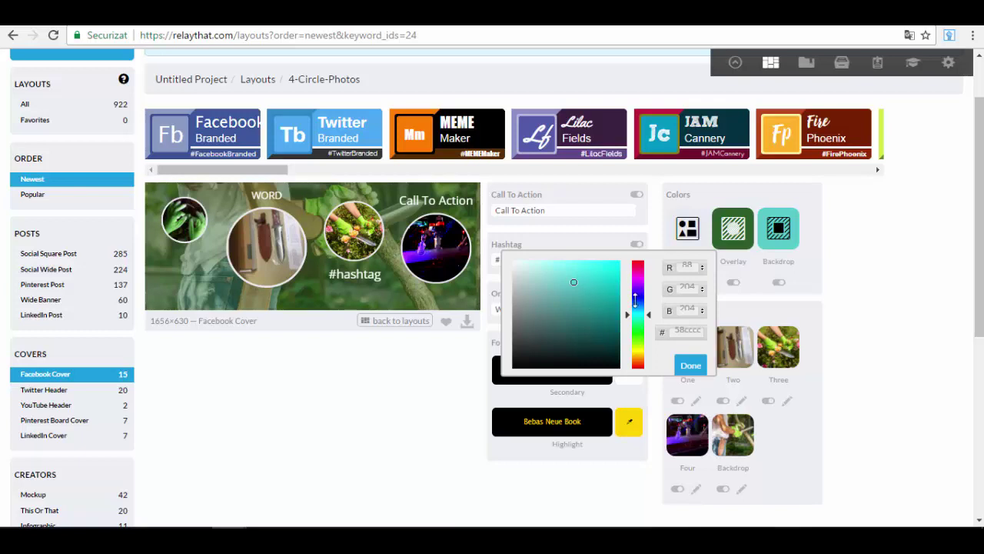
click(884, 350)
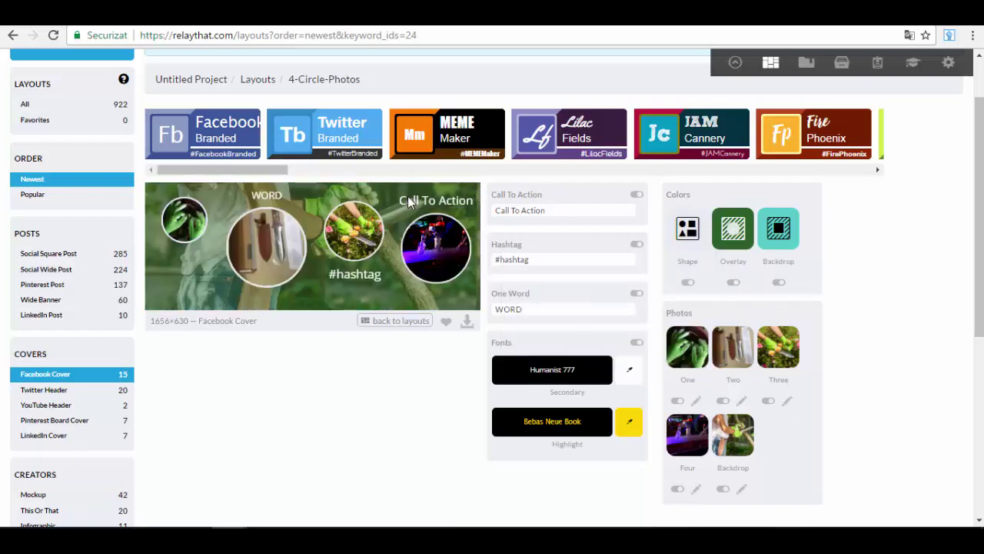
Replace the Call To Action text on the cover with "Test 1".
click(568, 206)
drag(562, 208, 493, 210)
text(Test 1)
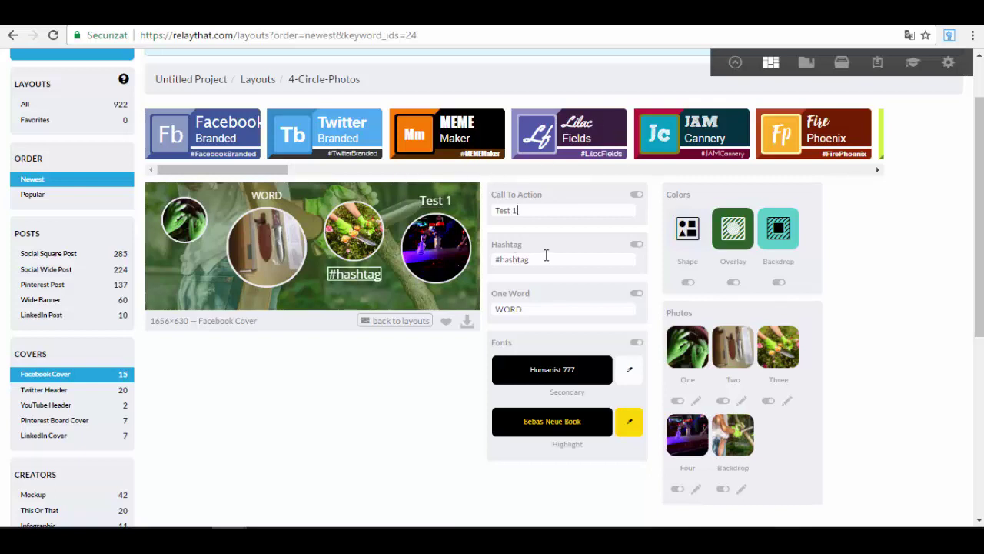
scroll(543, 259, down, 1)
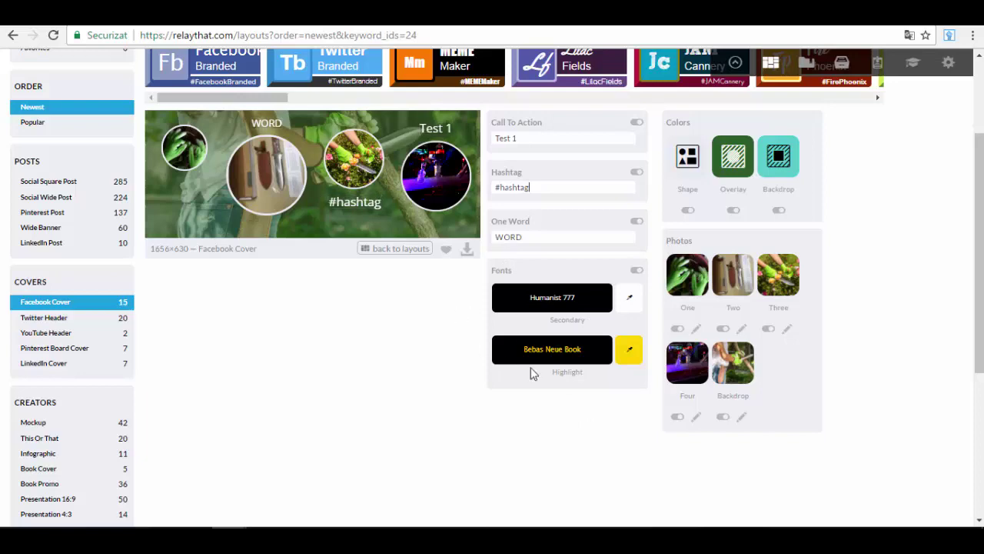
Apply the JAM Cannery theme to the project, replacing all current fonts and colors.
scroll(429, 378, up, 1)
scroll(430, 379, up, 2)
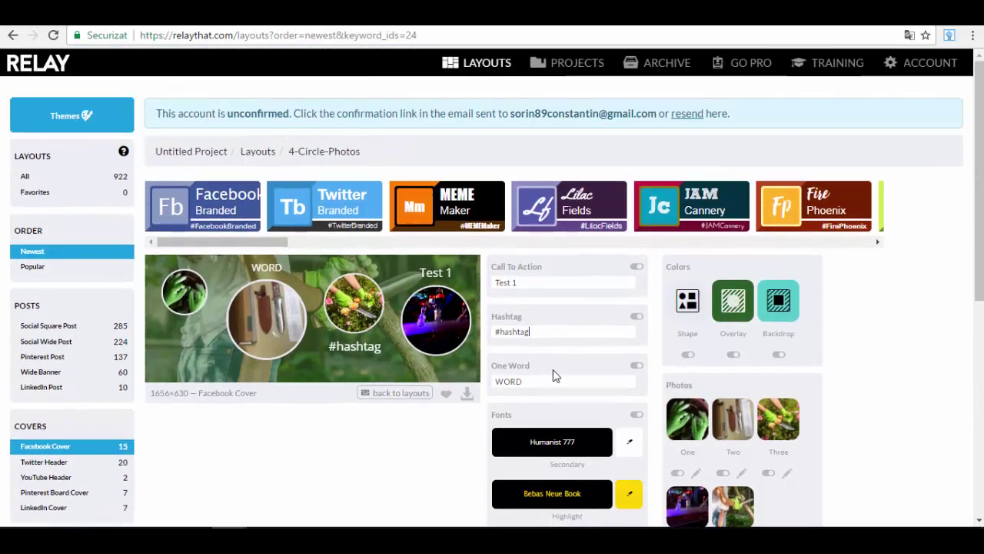
scroll(567, 366, down, 1)
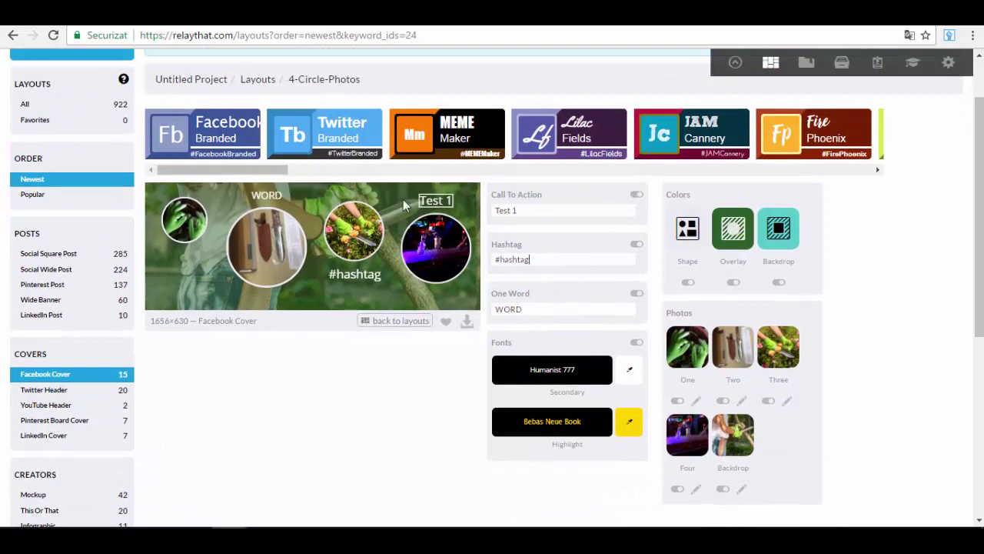
scroll(584, 289, up, 1)
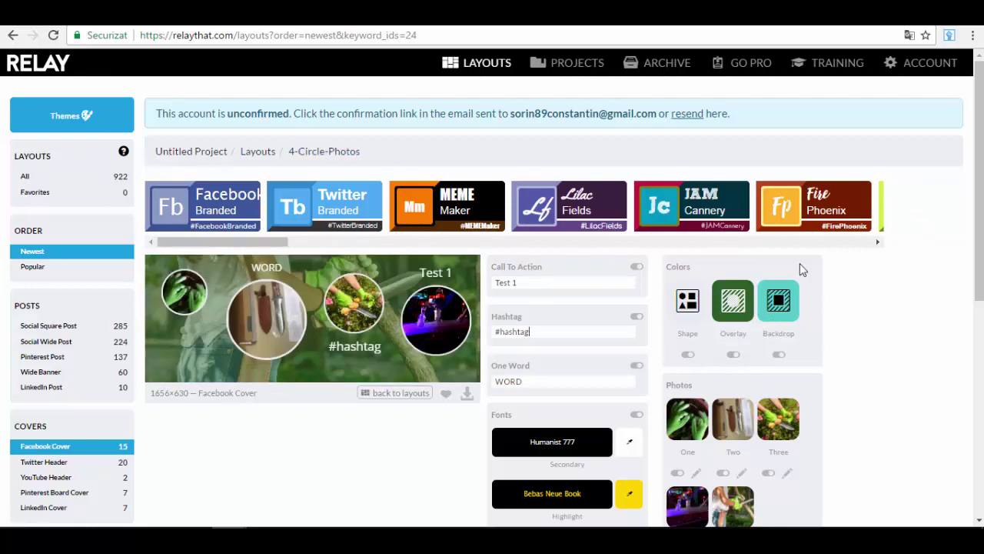
click(727, 201)
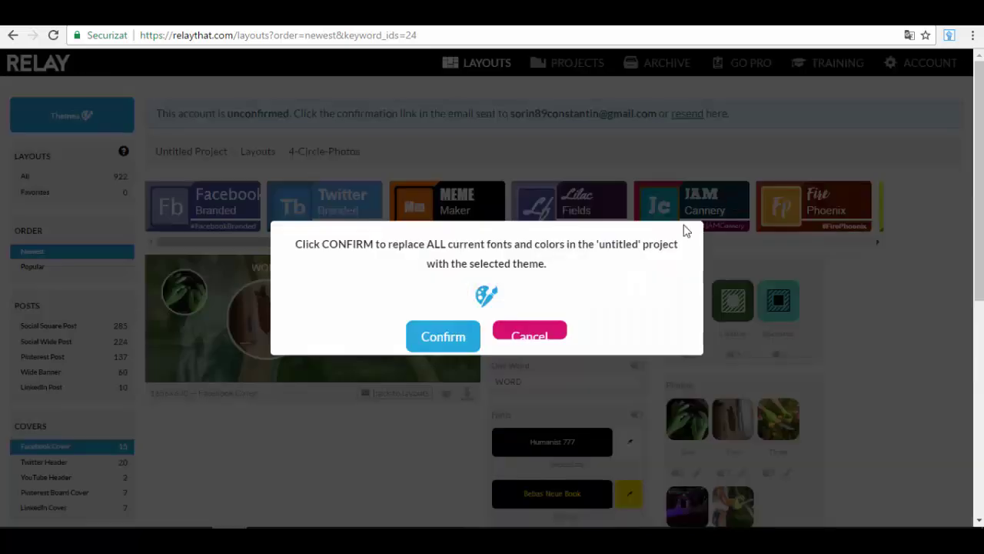
click(440, 339)
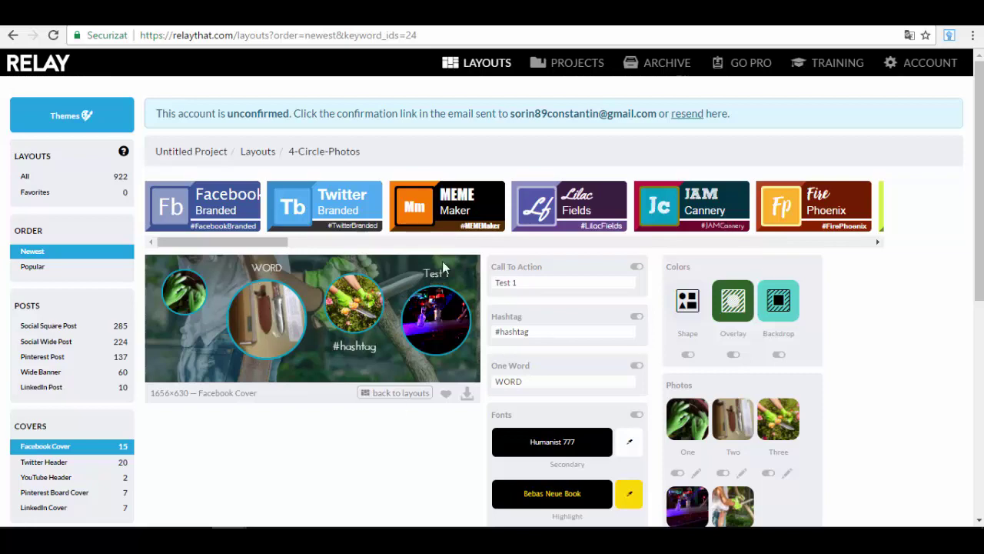
scroll(464, 306, down, 2)
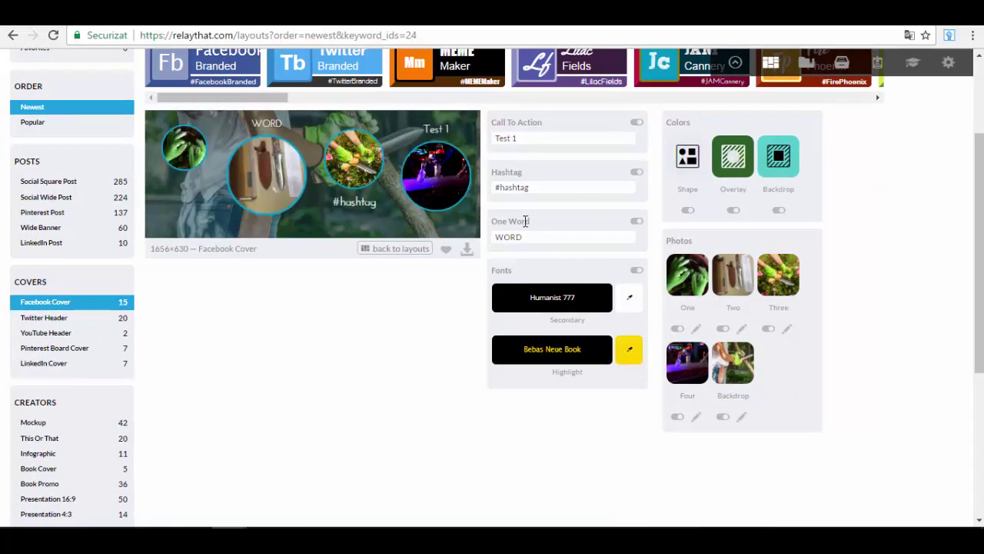
scroll(408, 277, up, 2)
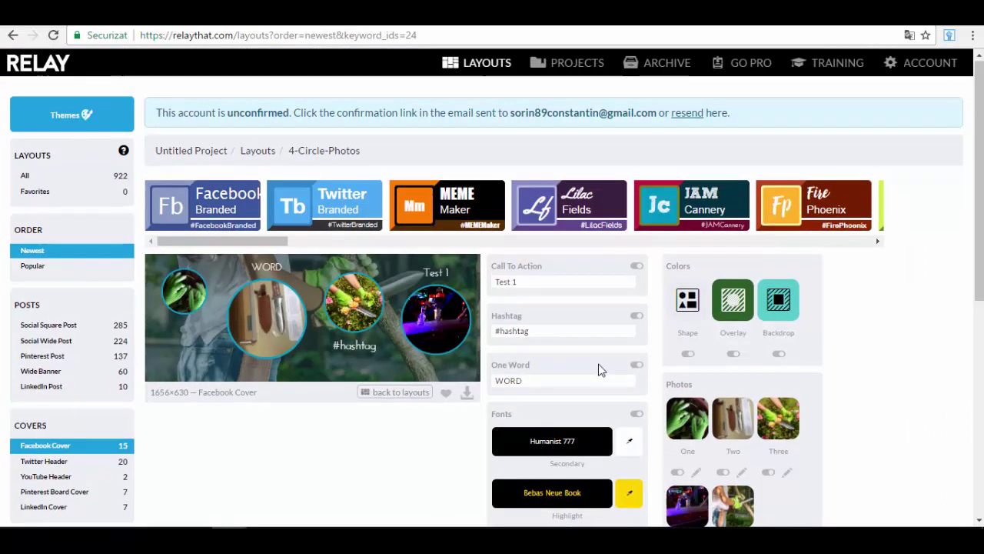
scroll(597, 367, down, 1)
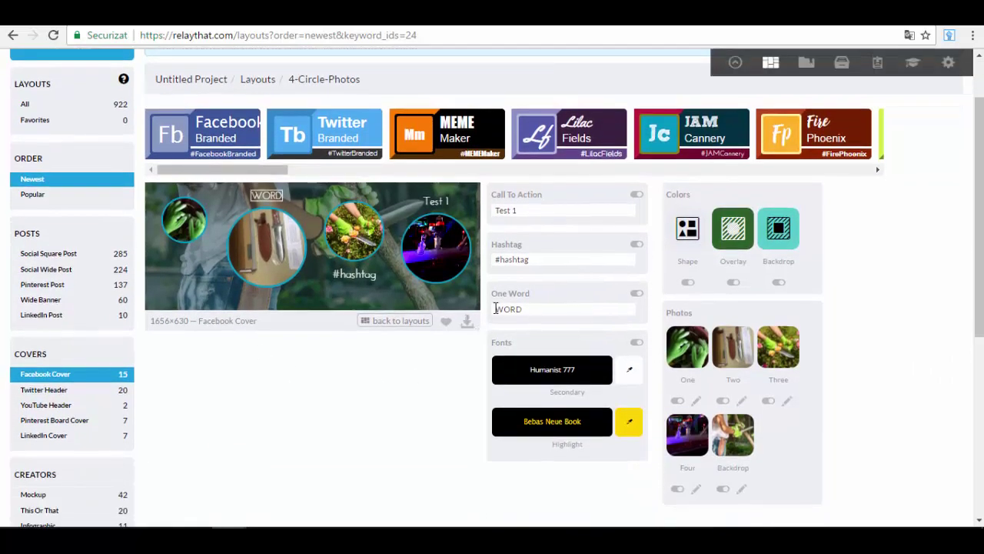
scroll(508, 297, up, 1)
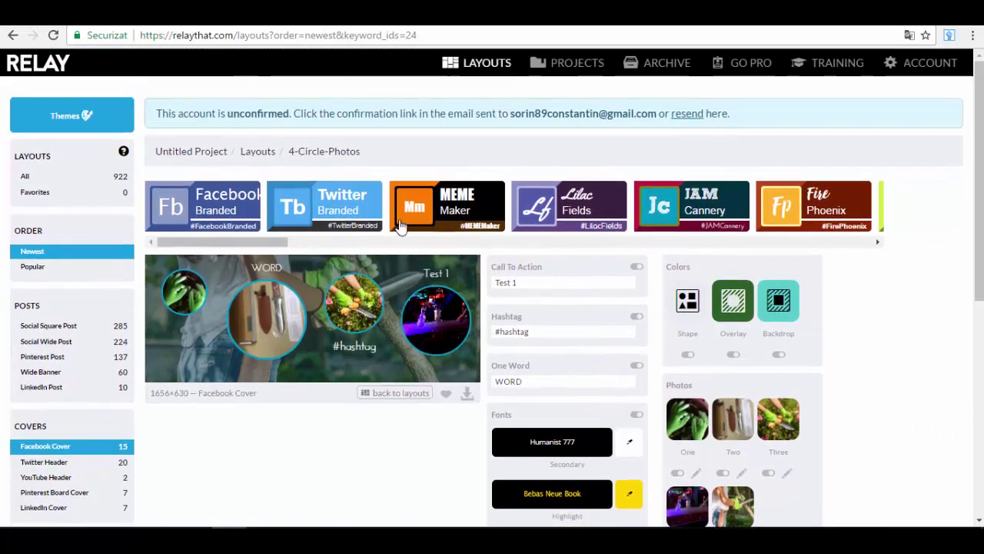
click(525, 285)
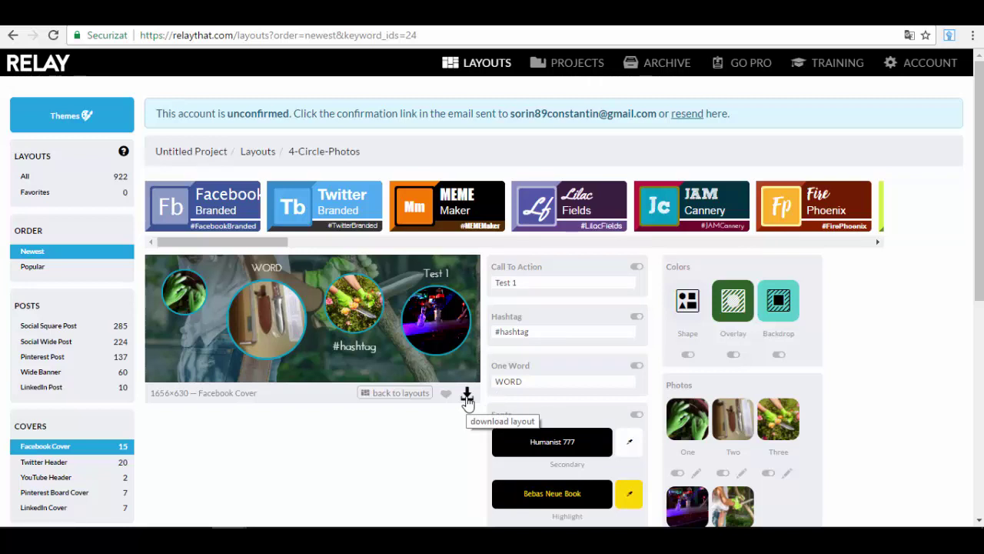
Download the 1656×630 Facebook Cover layout as a PNG and open the downloaded image to check it.
click(467, 396)
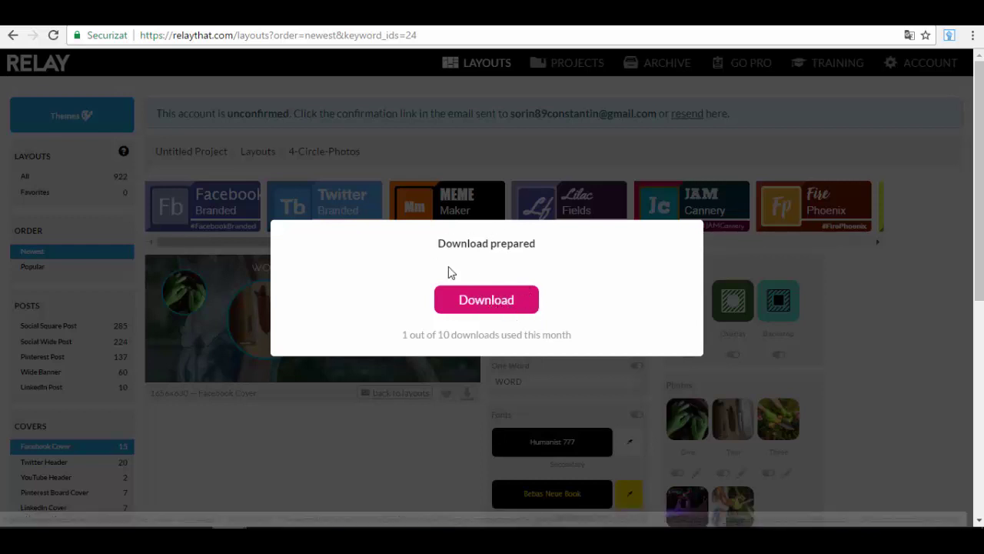
click(511, 304)
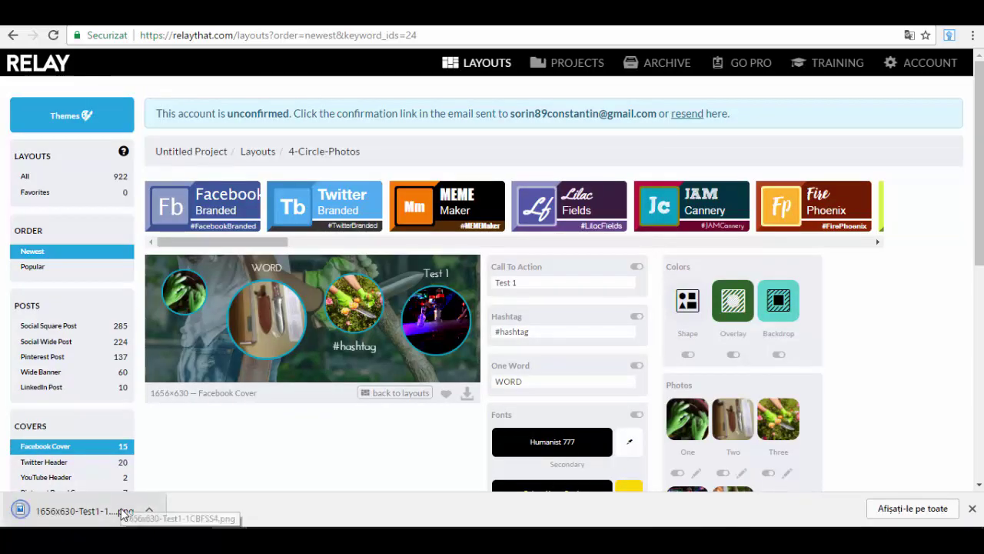
click(104, 507)
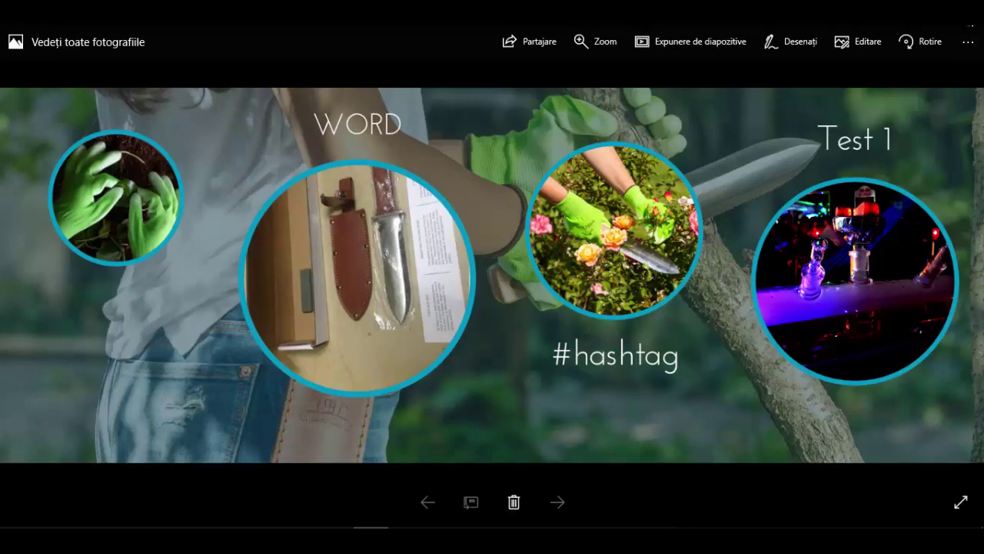
key(alt+F4)
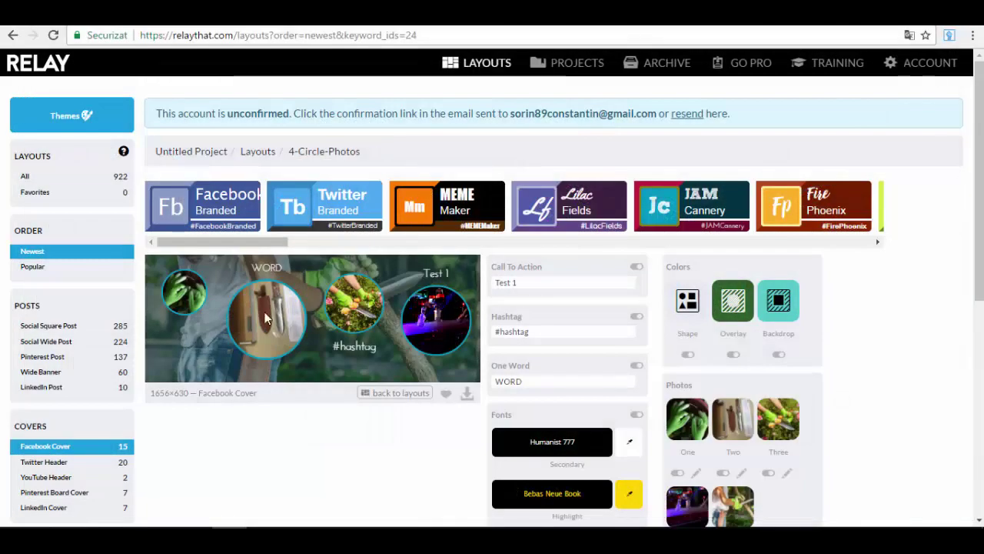
Show the Social Square Post layouts and look through how the project's photos and theme appear in them.
scroll(257, 312, down, 1)
scroll(301, 330, down, 1)
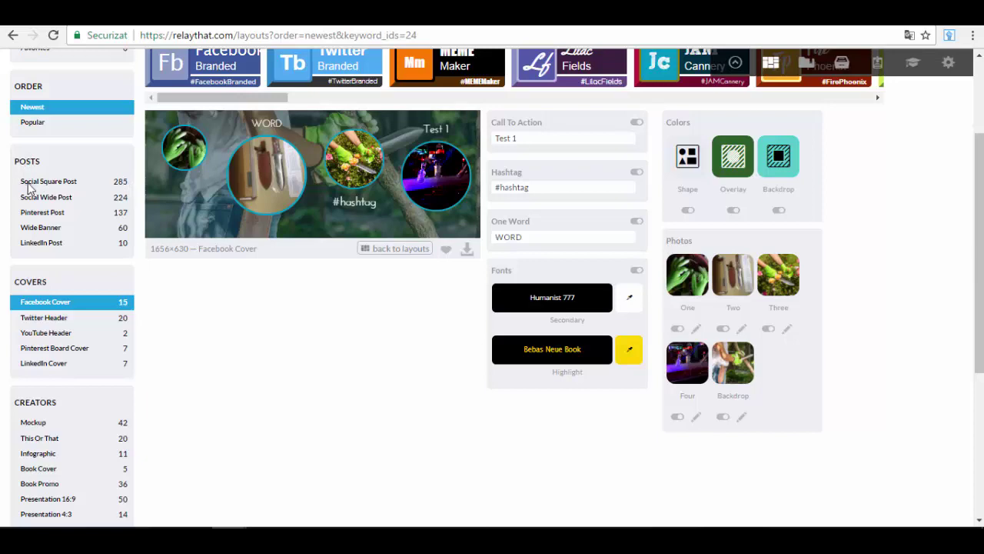
click(121, 187)
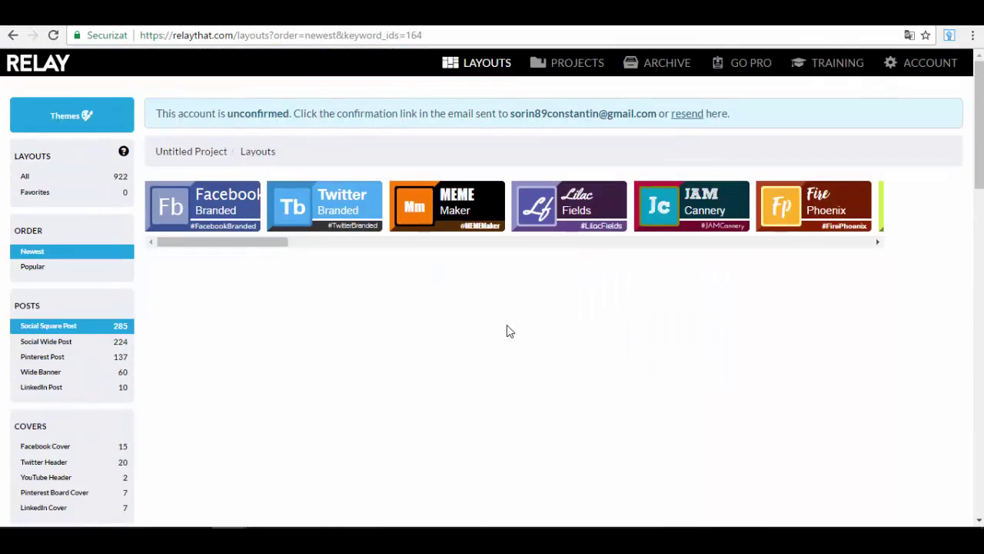
scroll(509, 327, down, 3)
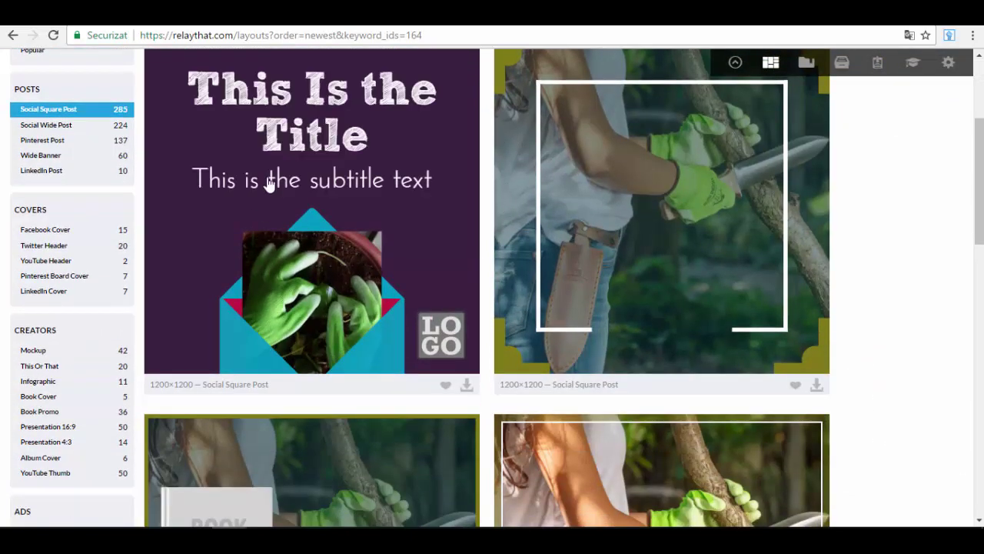
scroll(570, 148, down, 5)
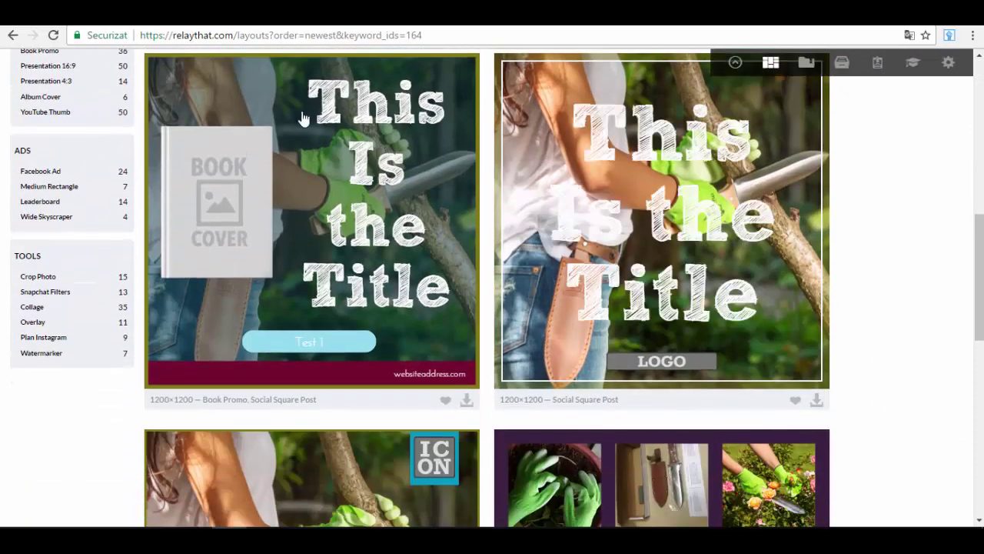
scroll(695, 213, down, 4)
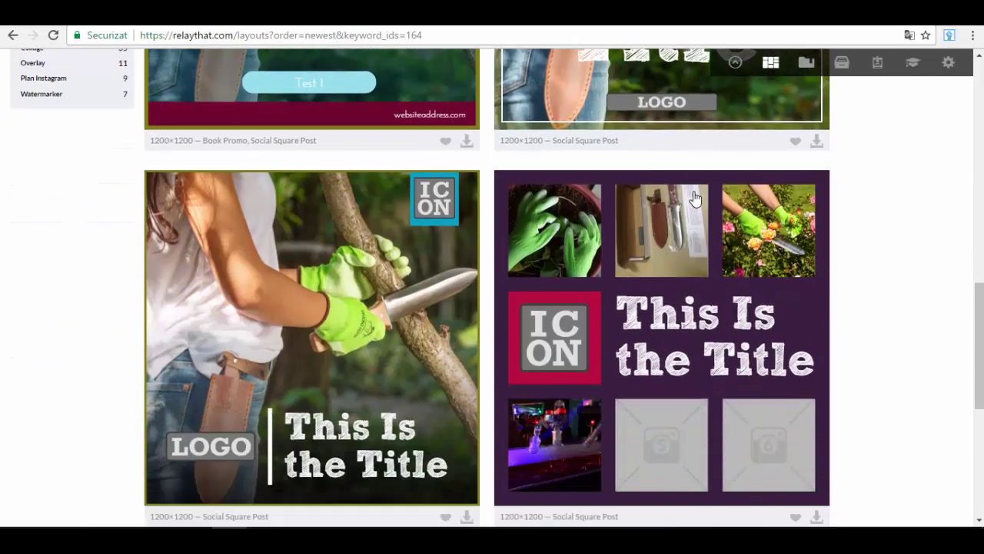
scroll(661, 231, down, 2)
scroll(650, 248, up, 2)
scroll(651, 247, down, 6)
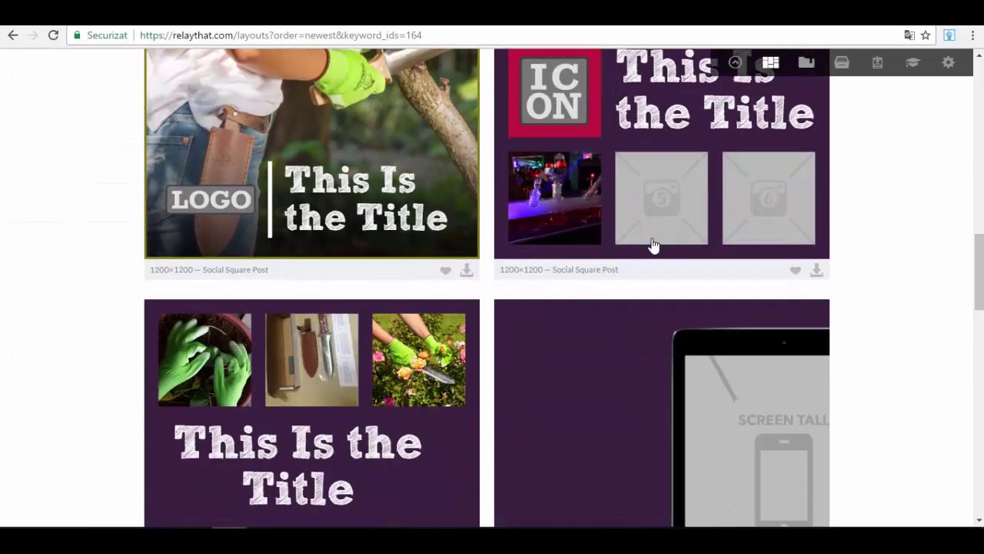
scroll(648, 215, down, 4)
scroll(648, 217, down, 8)
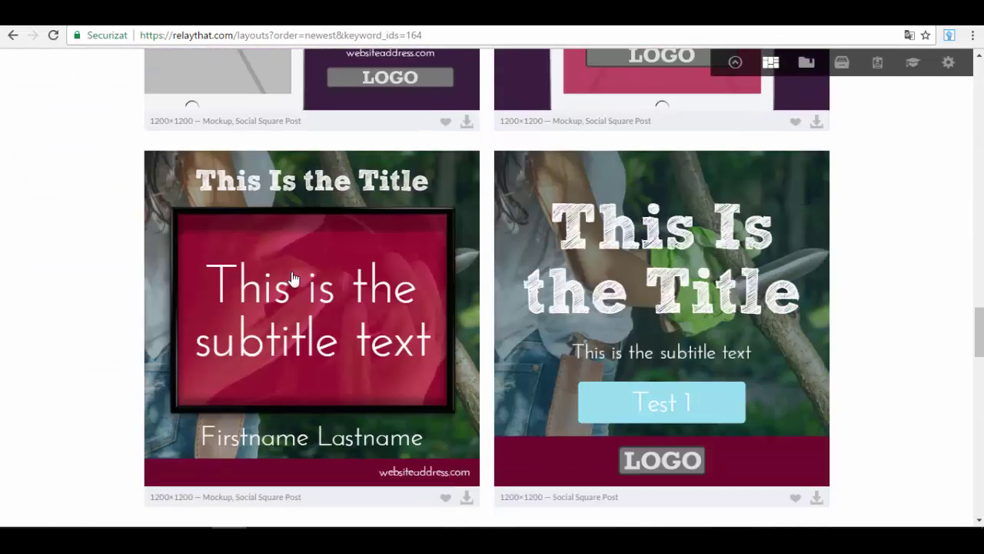
scroll(964, 387, down, 11)
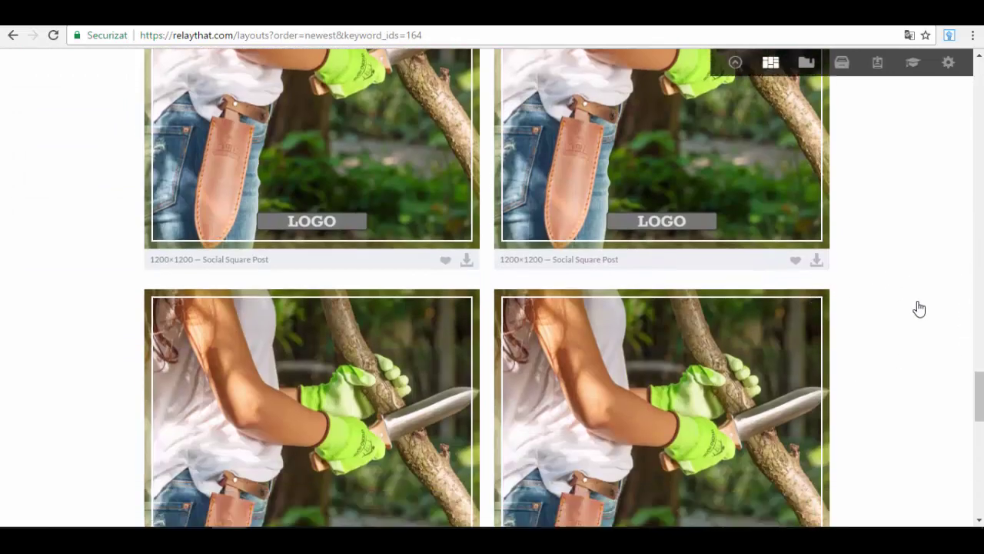
scroll(920, 308, down, 8)
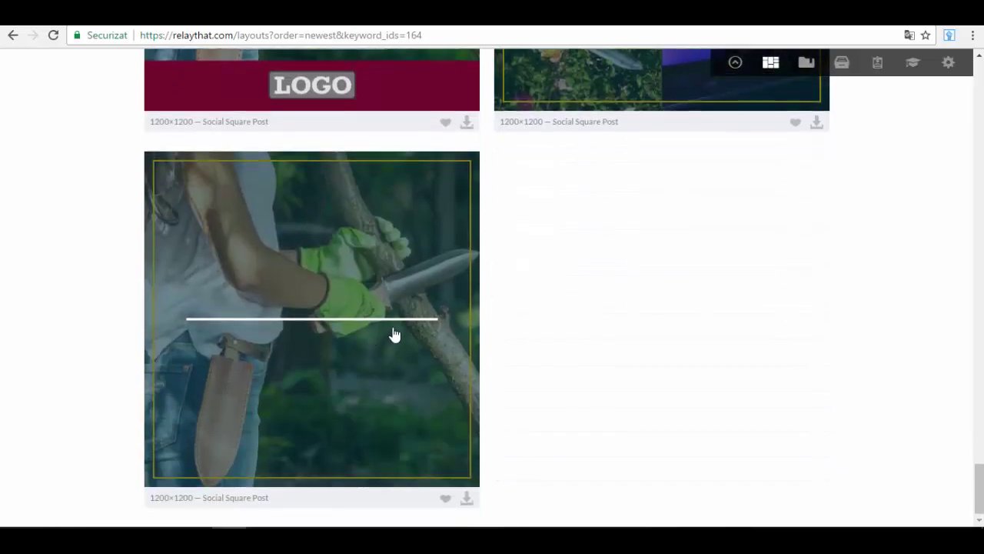
scroll(395, 332, down, 10)
scroll(398, 332, up, 20)
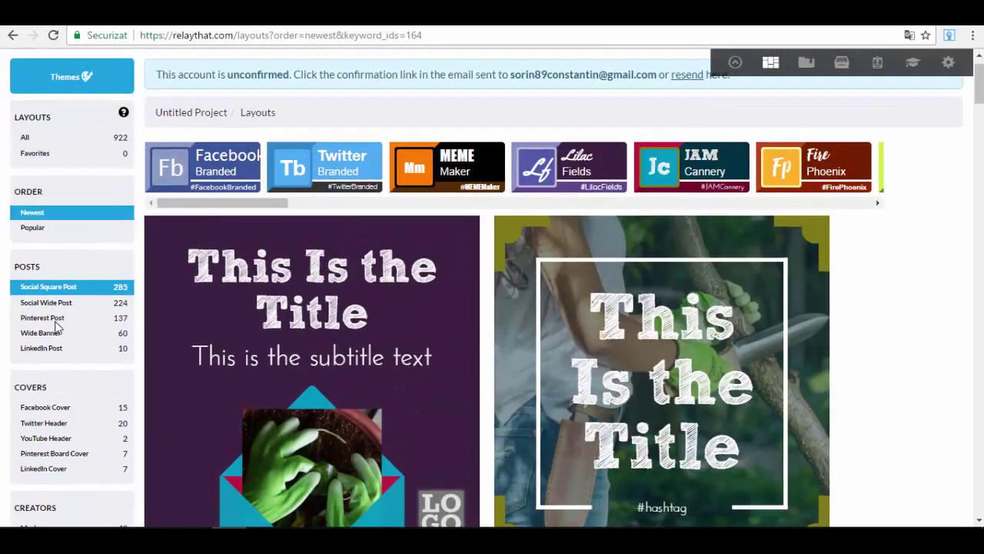
Show the Mockup layouts among the creators and look through the device and frame designs.
scroll(56, 327, down, 1)
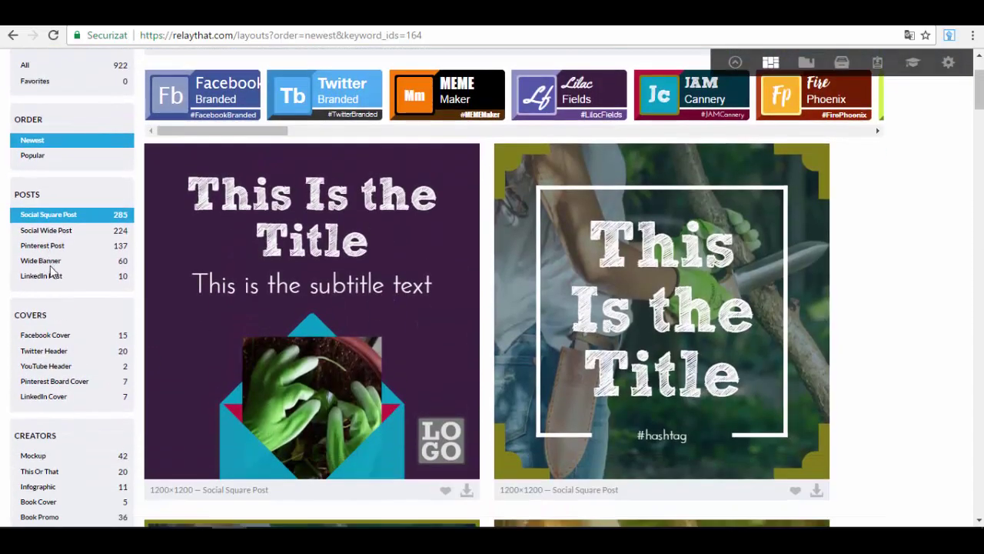
scroll(60, 335, down, 1)
scroll(49, 298, down, 2)
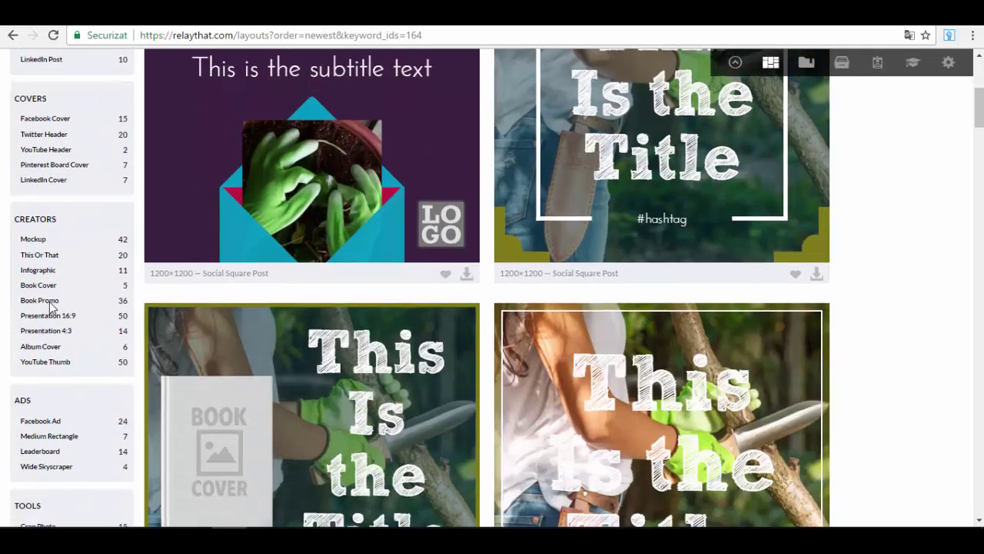
click(33, 239)
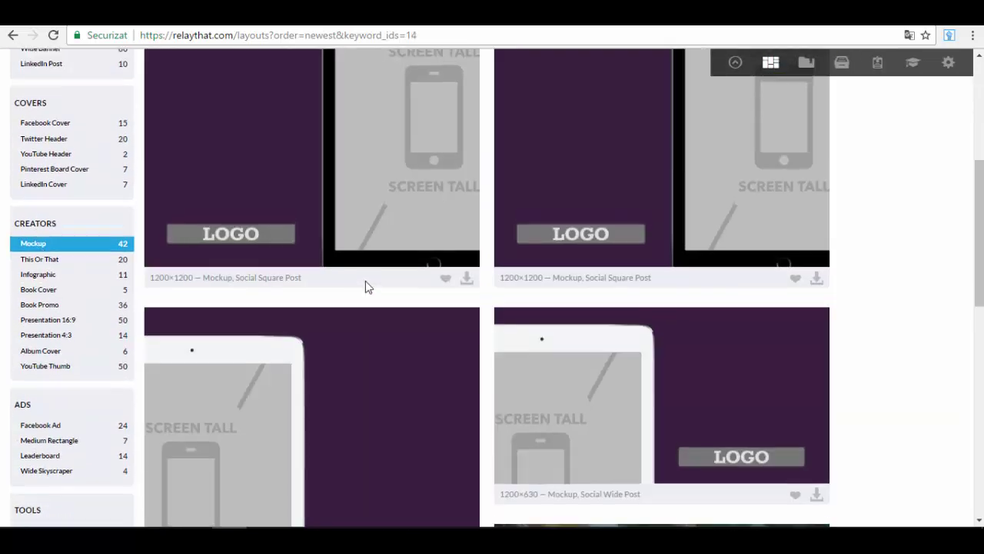
scroll(418, 290, down, 2)
scroll(431, 230, down, 2)
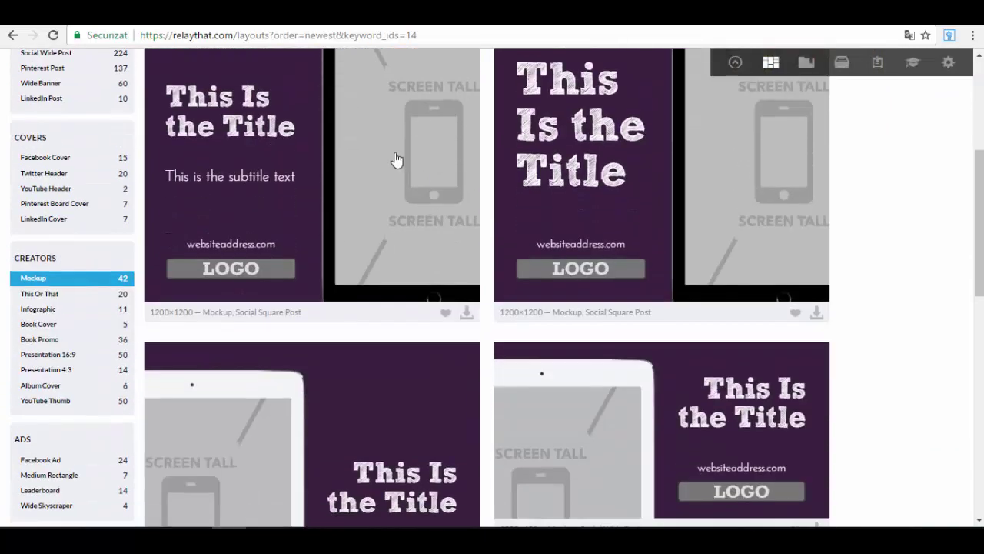
scroll(397, 158, up, 2)
scroll(581, 288, down, 8)
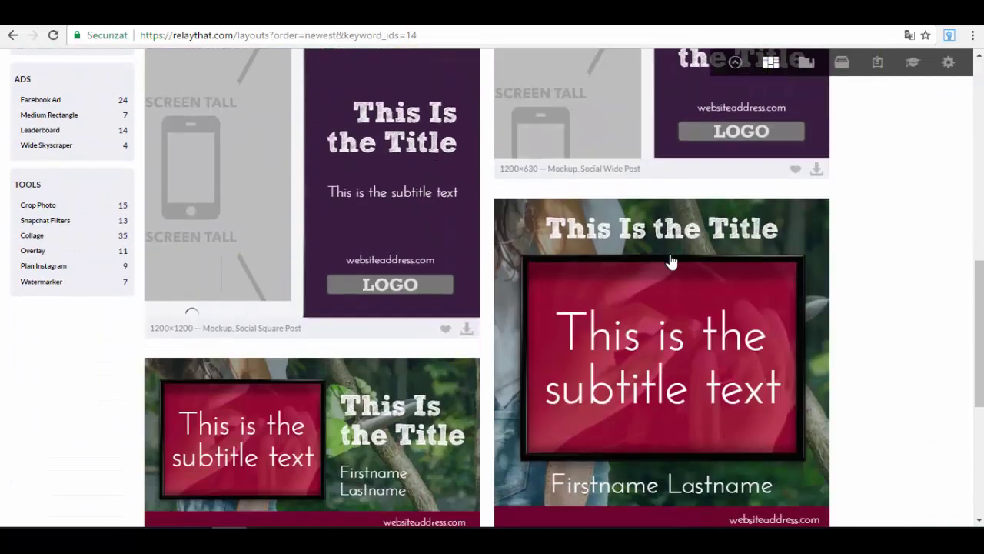
scroll(549, 362, down, 4)
scroll(375, 341, up, 6)
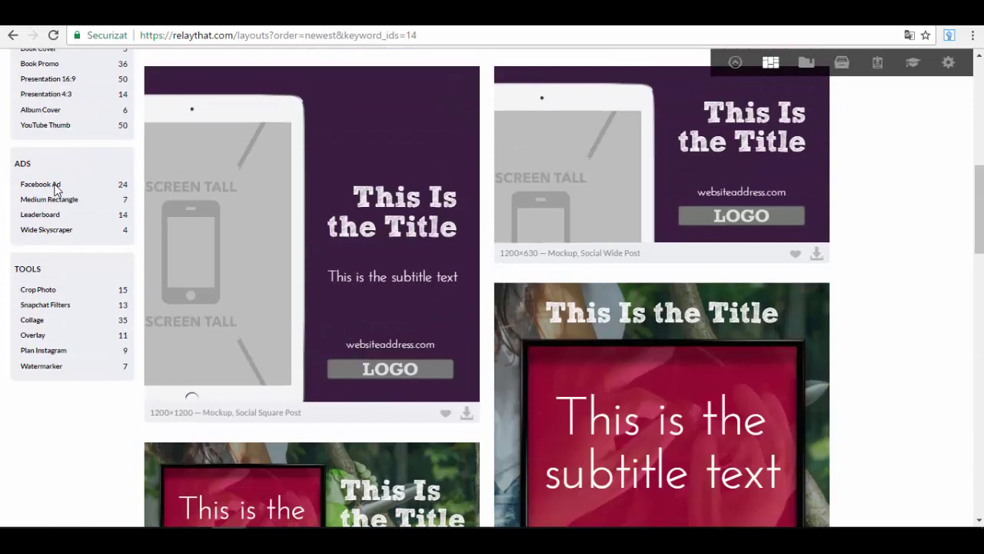
Show the Facebook Ad layouts and look through the designs made with the project's photos and texts.
click(41, 184)
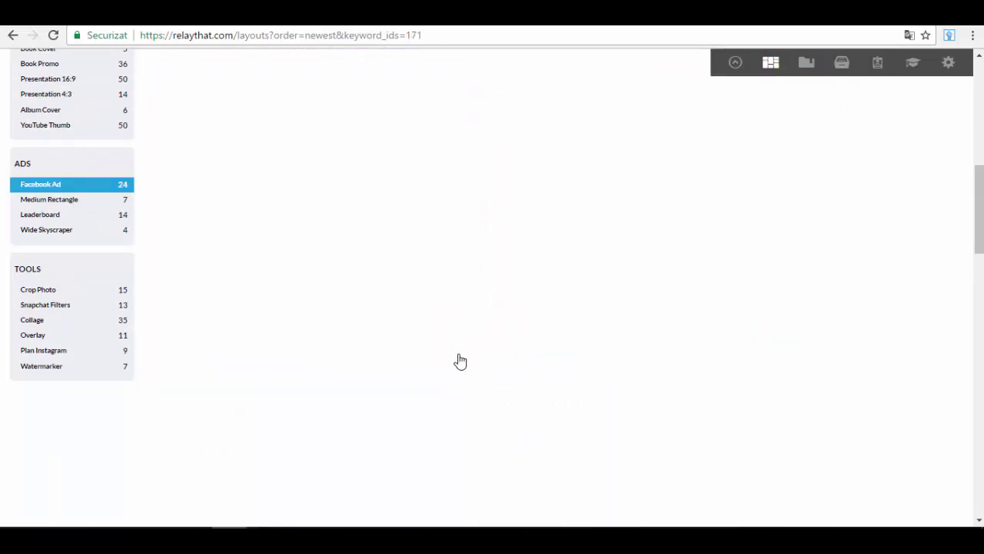
scroll(460, 361, up, 7)
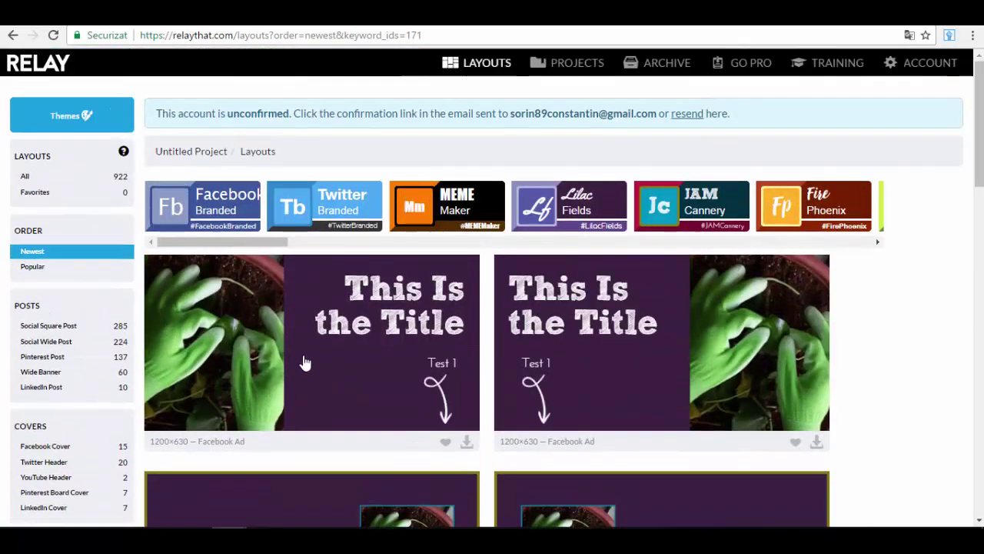
scroll(306, 362, down, 5)
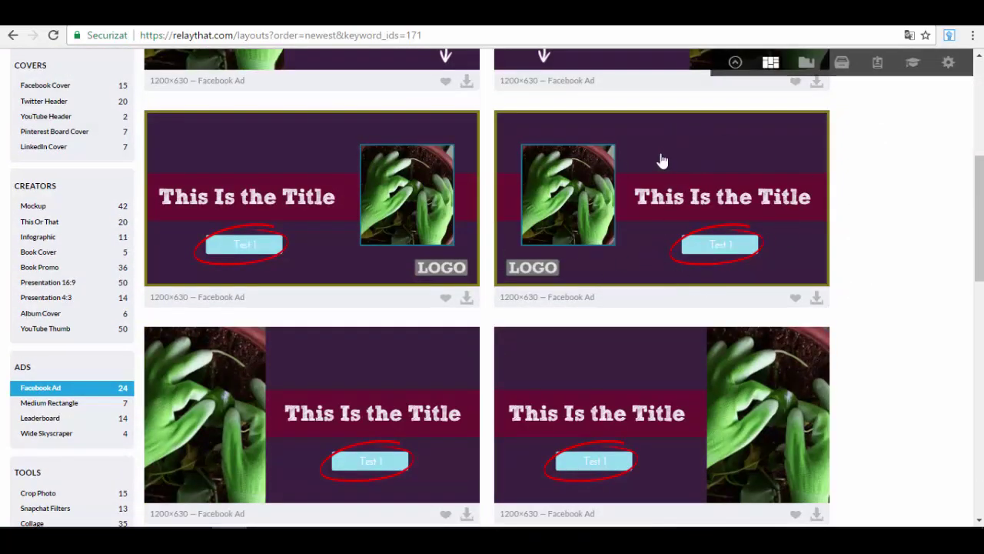
scroll(687, 341, down, 2)
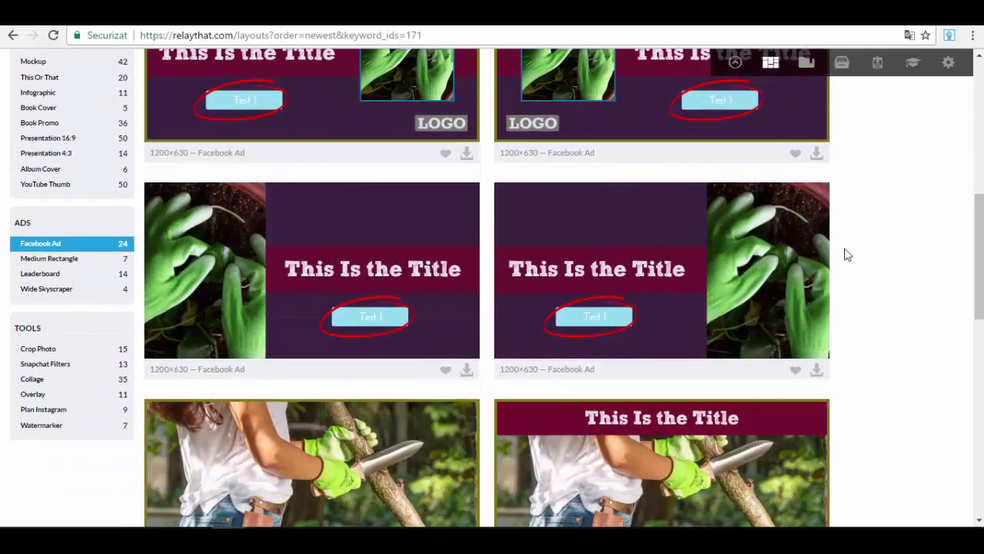
scroll(558, 228, down, 3)
scroll(646, 346, down, 5)
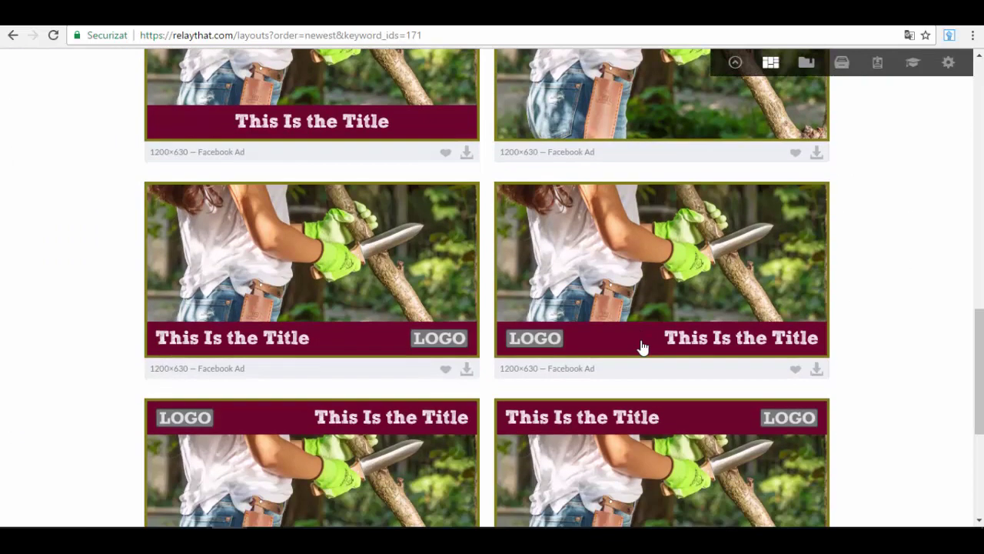
Look through the remaining Facebook Ad layouts to the end of the list and review the designs with multiple photos.
scroll(677, 285, down, 2)
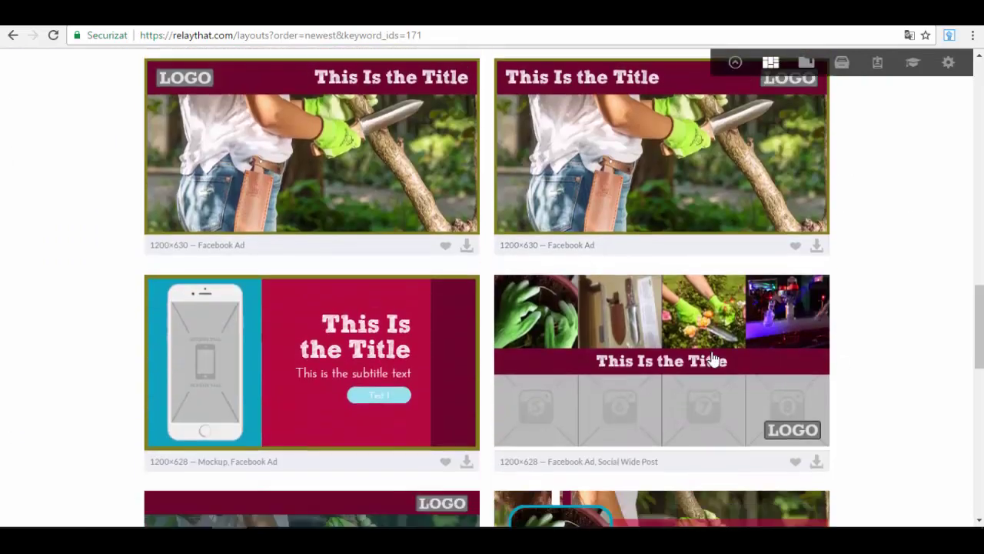
scroll(682, 346, down, 1)
scroll(650, 333, down, 4)
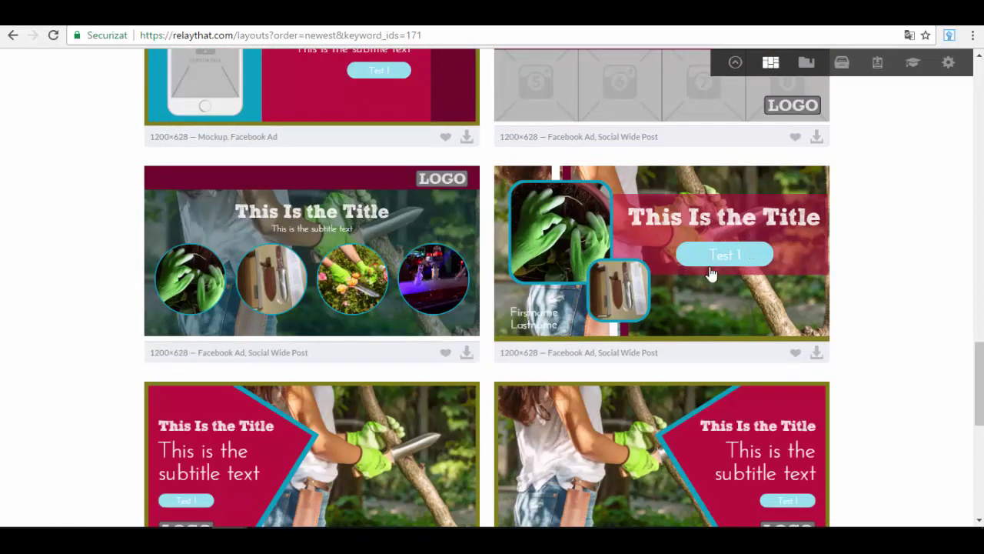
scroll(378, 256, down, 1)
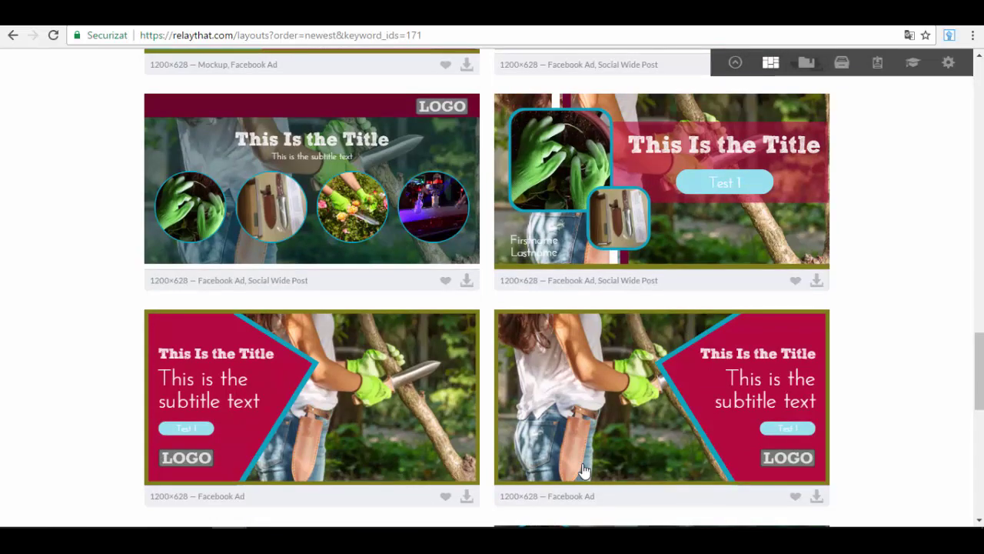
scroll(672, 419, down, 4)
scroll(622, 330, down, 5)
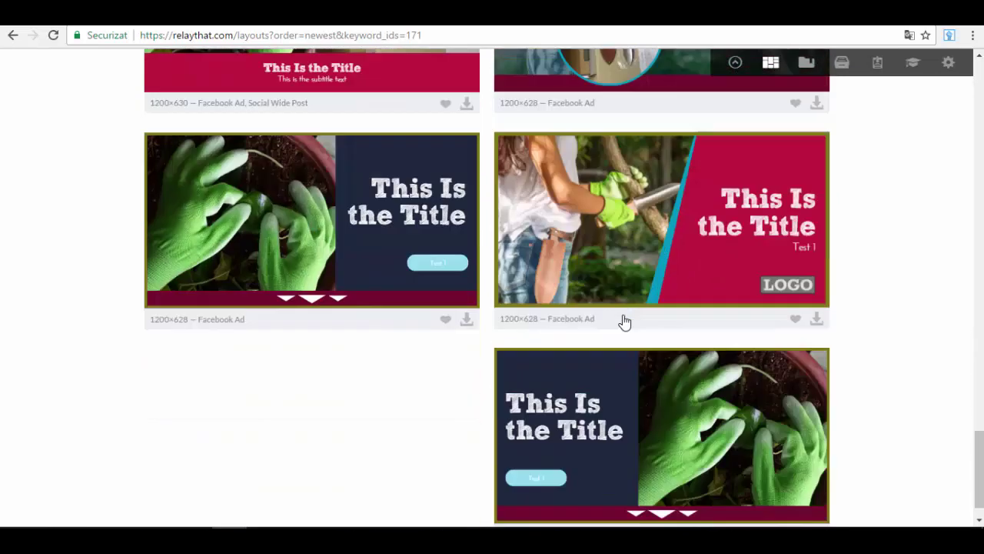
scroll(615, 329, up, 4)
scroll(685, 292, down, 4)
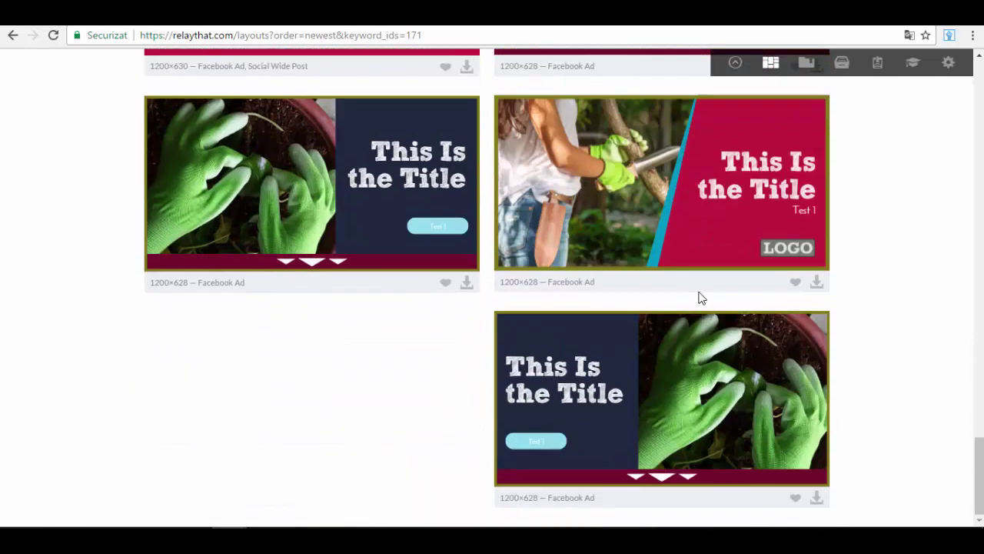
scroll(653, 389, up, 6)
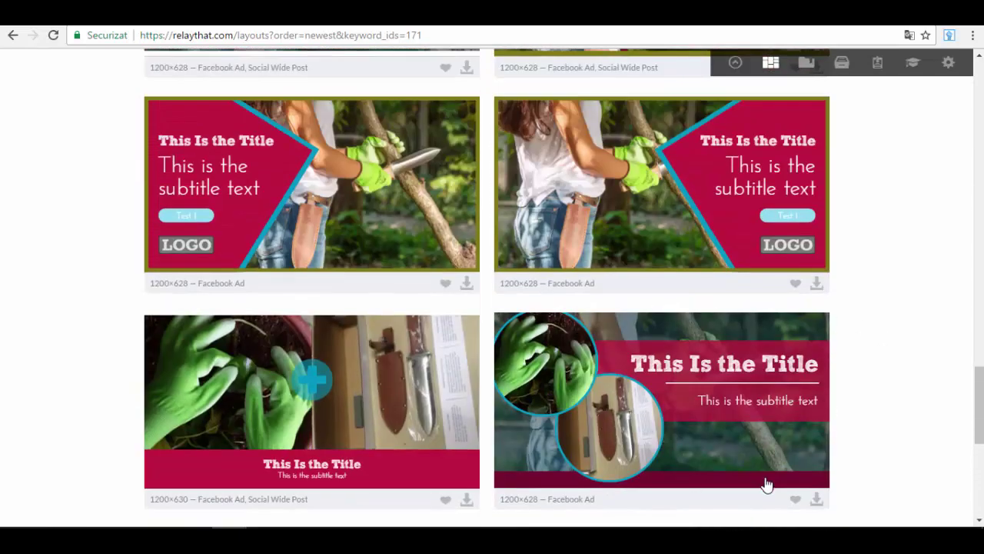
scroll(727, 306, up, 2)
scroll(731, 319, up, 3)
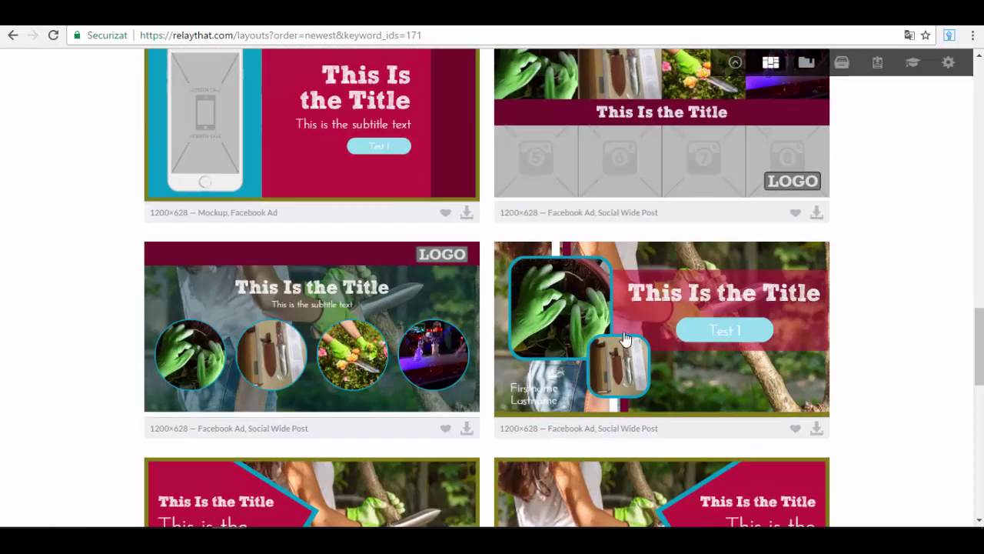
scroll(682, 265, up, 10)
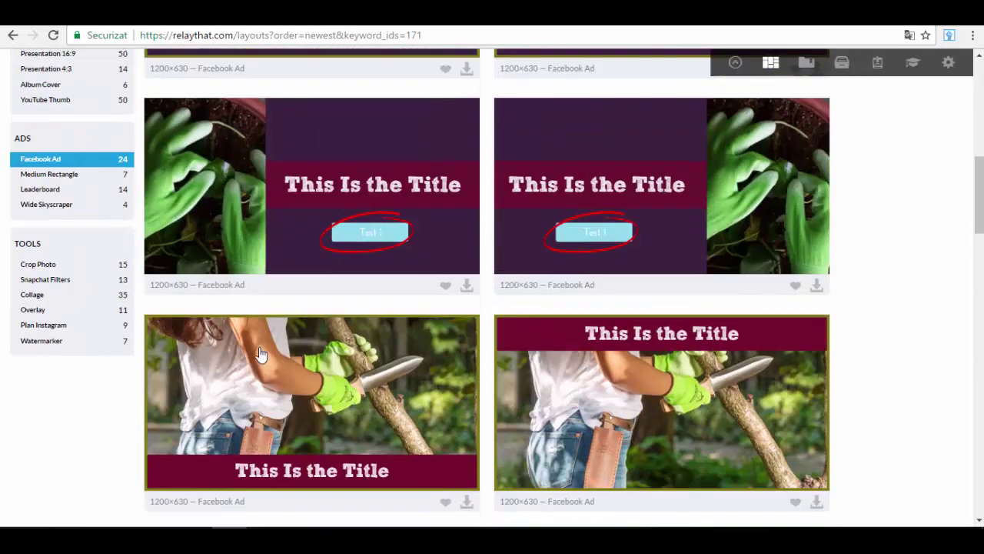
Show the Collage layouts among the tools and look through how the project's photos, title and colours are combined in them.
scroll(231, 373, down, 3)
scroll(34, 317, down, 1)
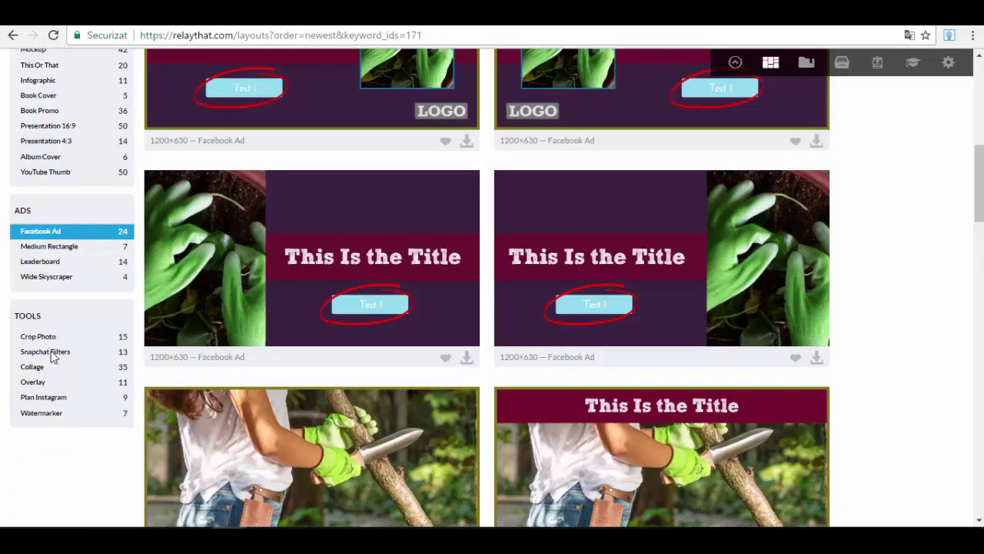
click(34, 367)
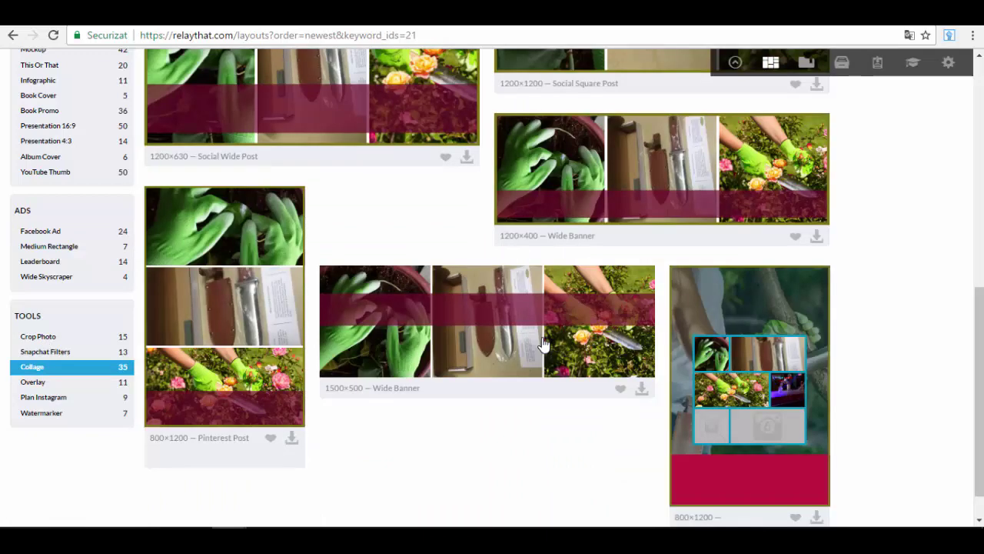
scroll(521, 378, up, 1)
scroll(521, 378, up, 6)
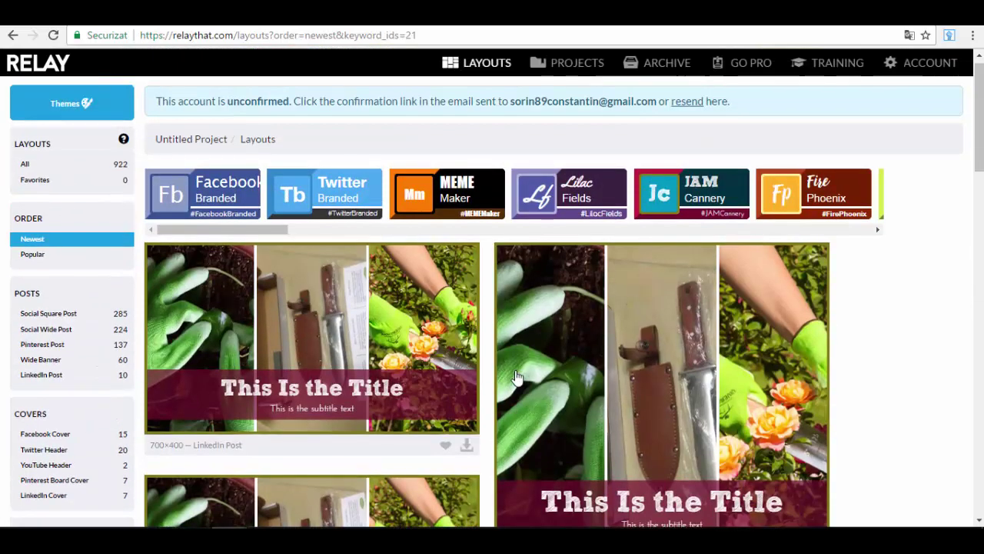
scroll(792, 375, down, 8)
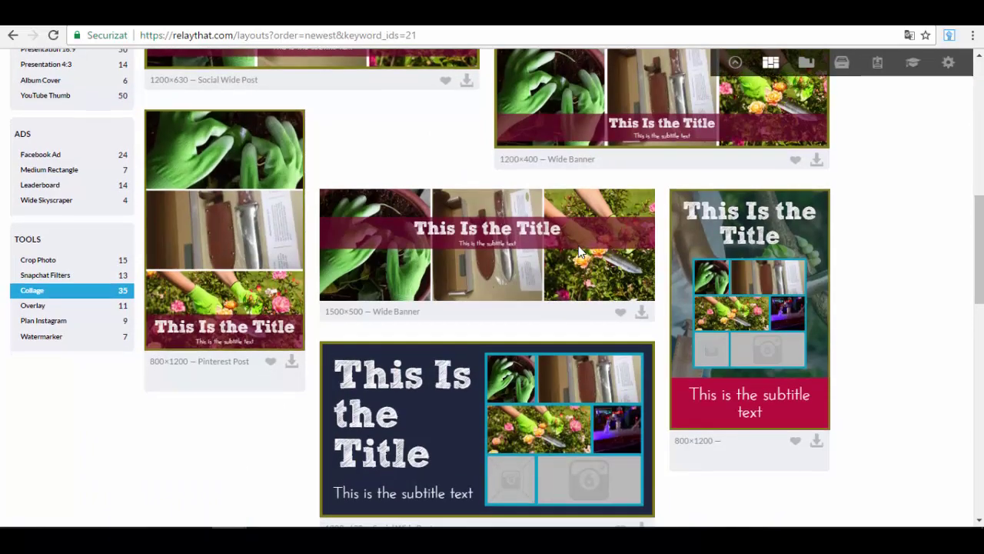
scroll(500, 285, down, 4)
scroll(501, 288, up, 7)
scroll(494, 299, up, 3)
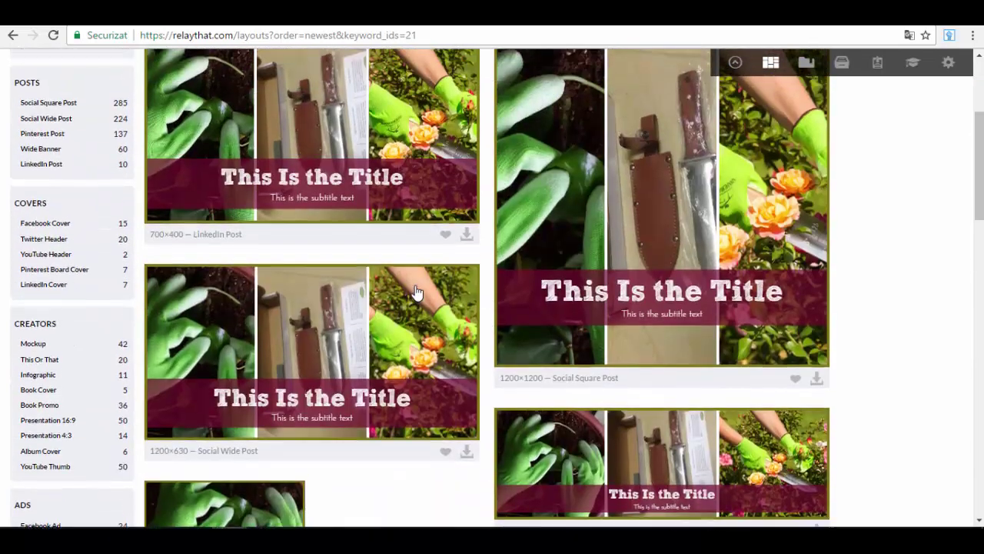
scroll(542, 248, down, 2)
scroll(542, 249, down, 10)
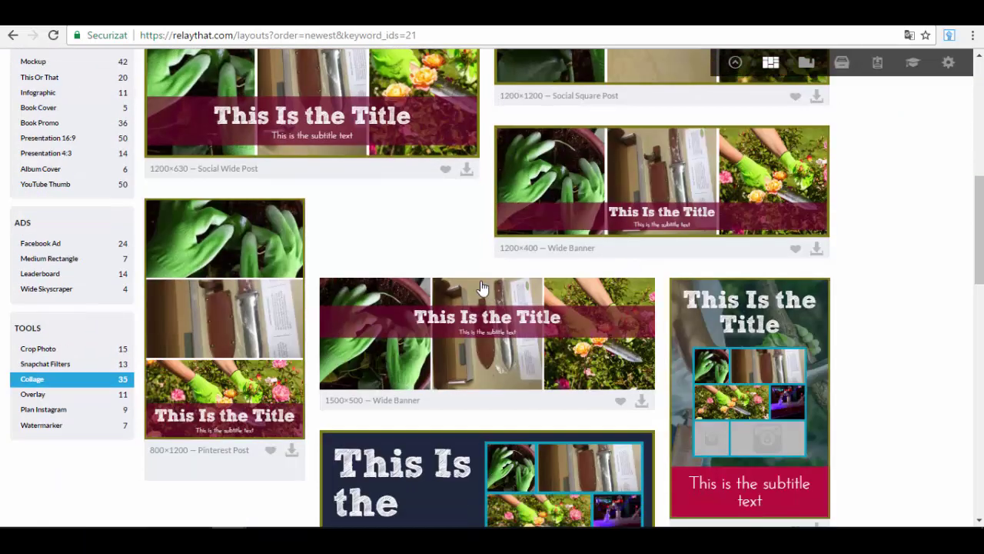
scroll(630, 262, down, 5)
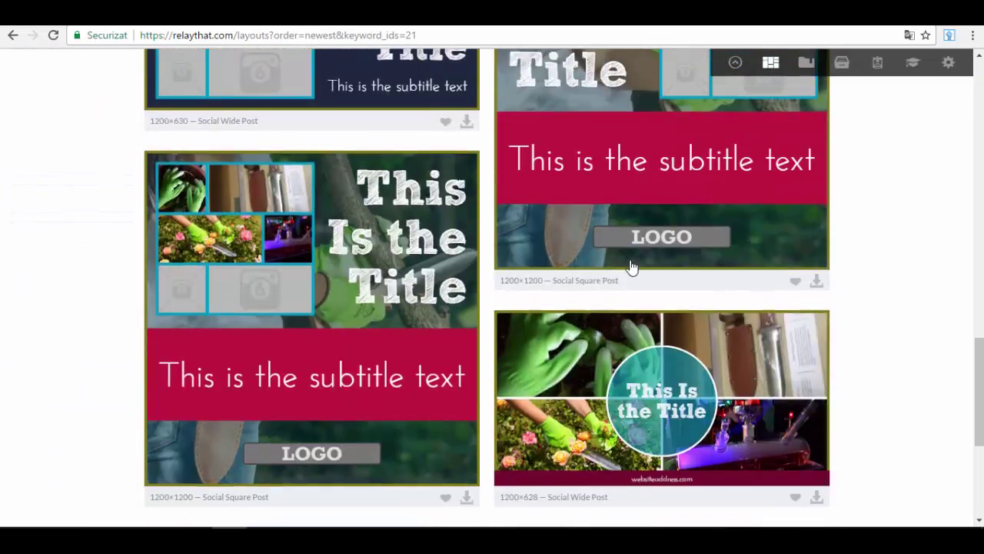
scroll(624, 278, down, 2)
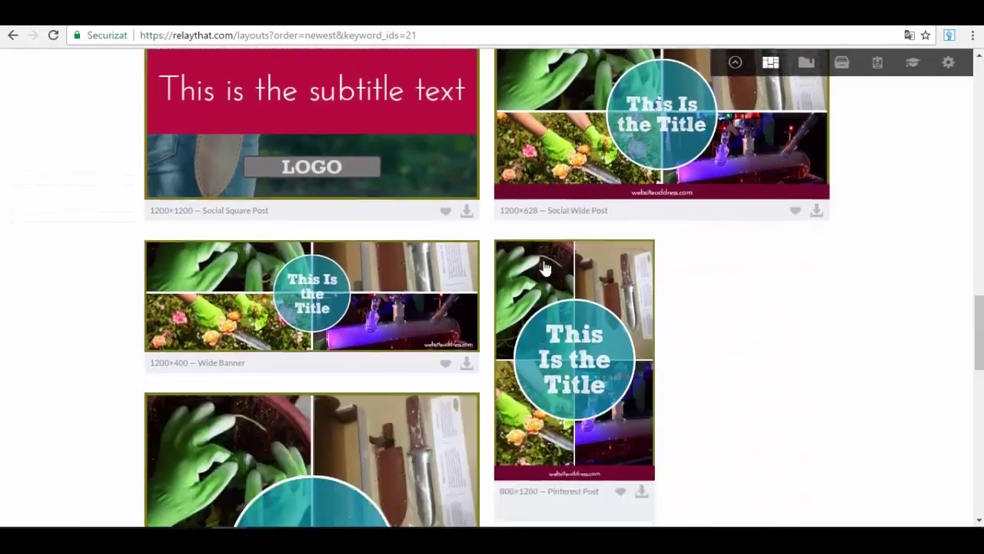
scroll(435, 291, down, 4)
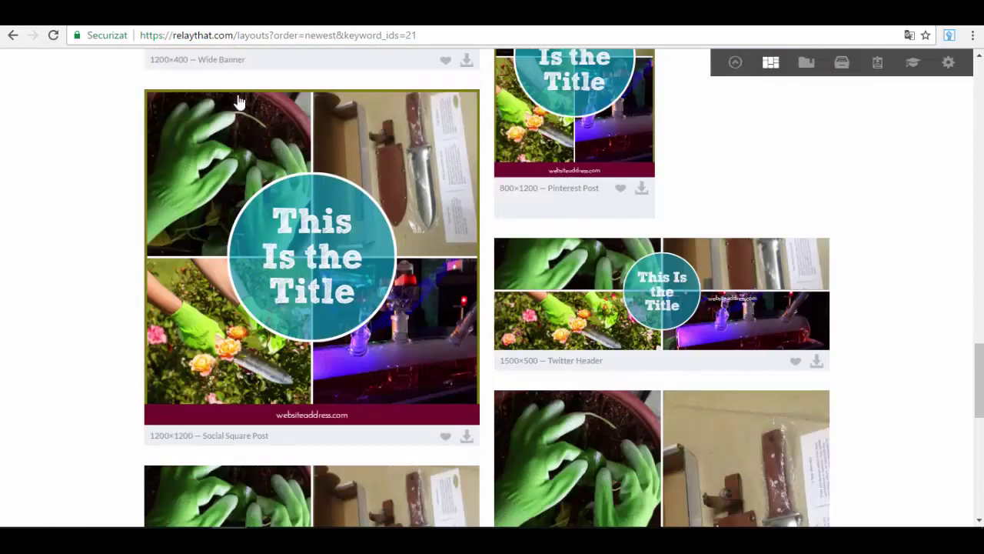
scroll(410, 197, down, 7)
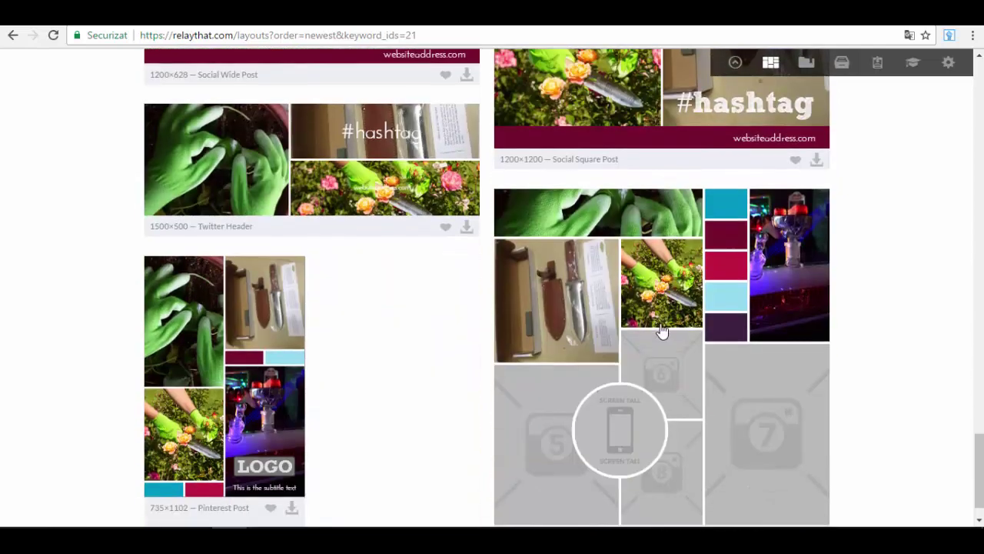
scroll(662, 331, down, 1)
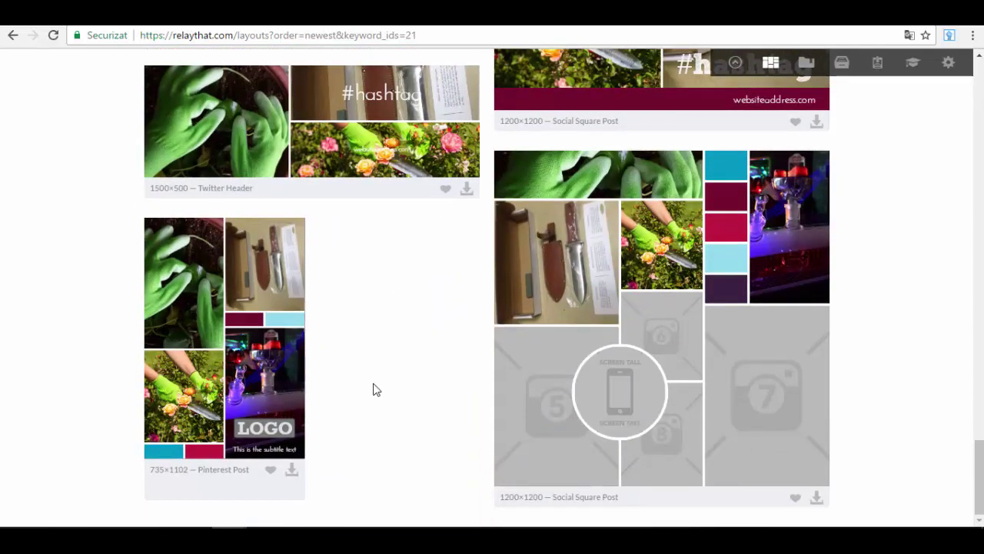
Show the Watermarker layouts among the tools and look at the watermarked photo designs.
scroll(376, 390, up, 20)
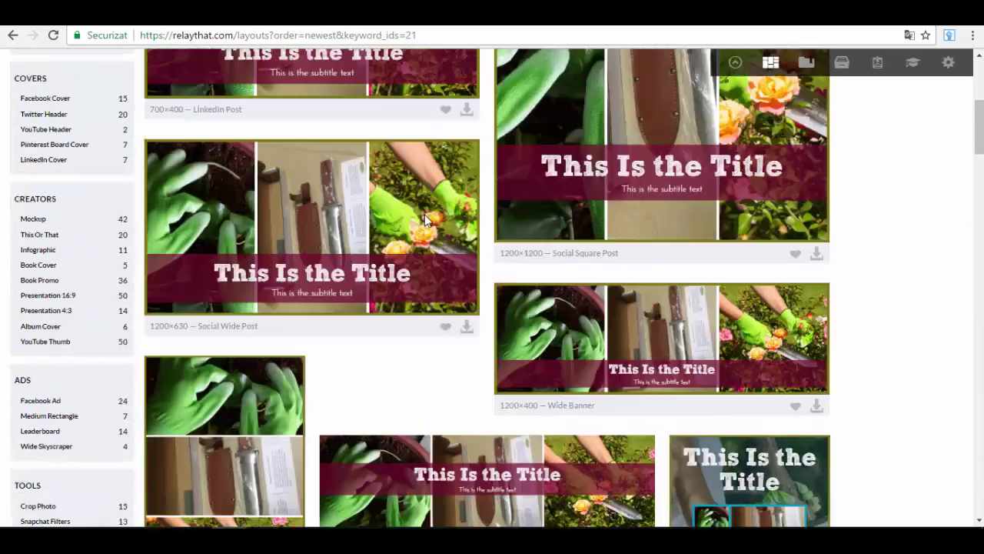
scroll(26, 402, down, 2)
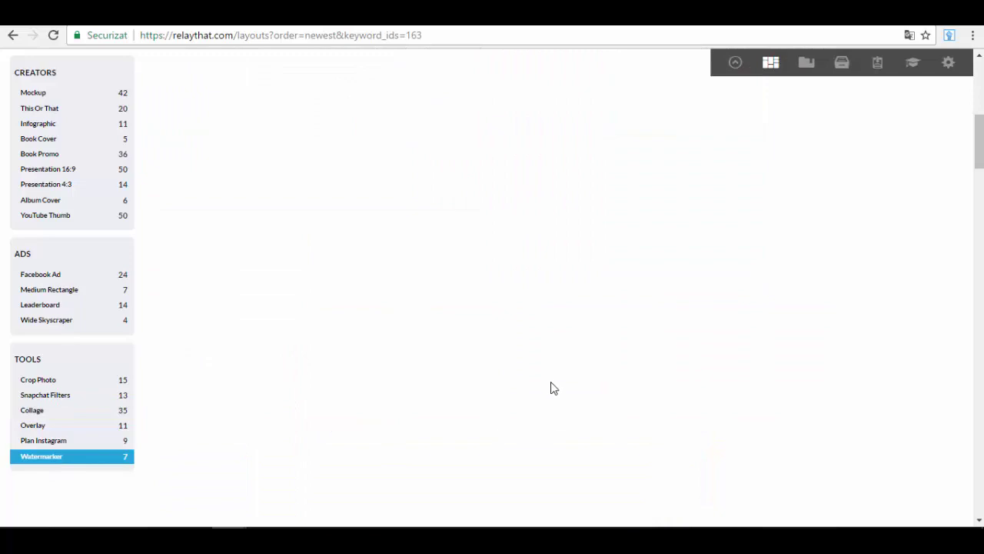
scroll(517, 395, up, 2)
scroll(564, 299, up, 3)
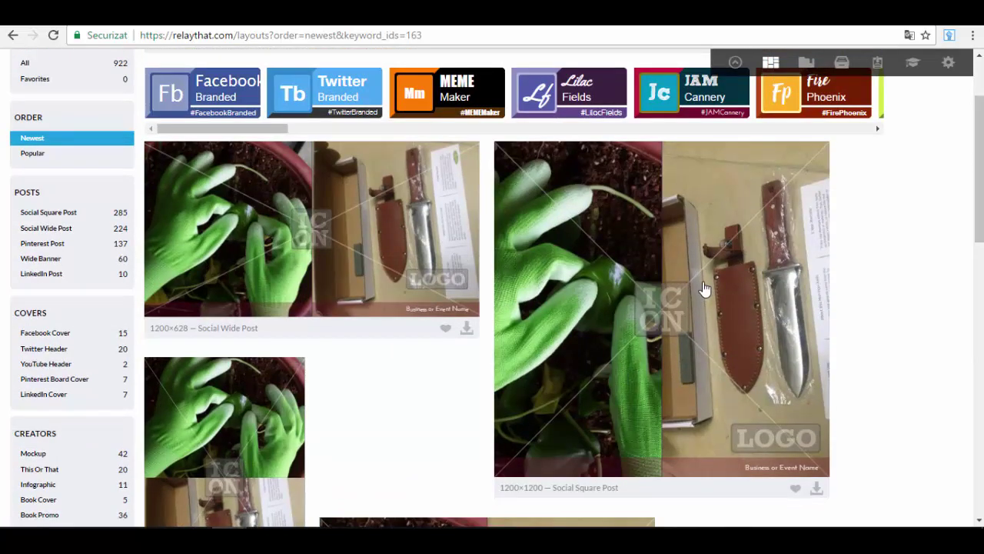
scroll(767, 354, down, 2)
scroll(736, 249, up, 1)
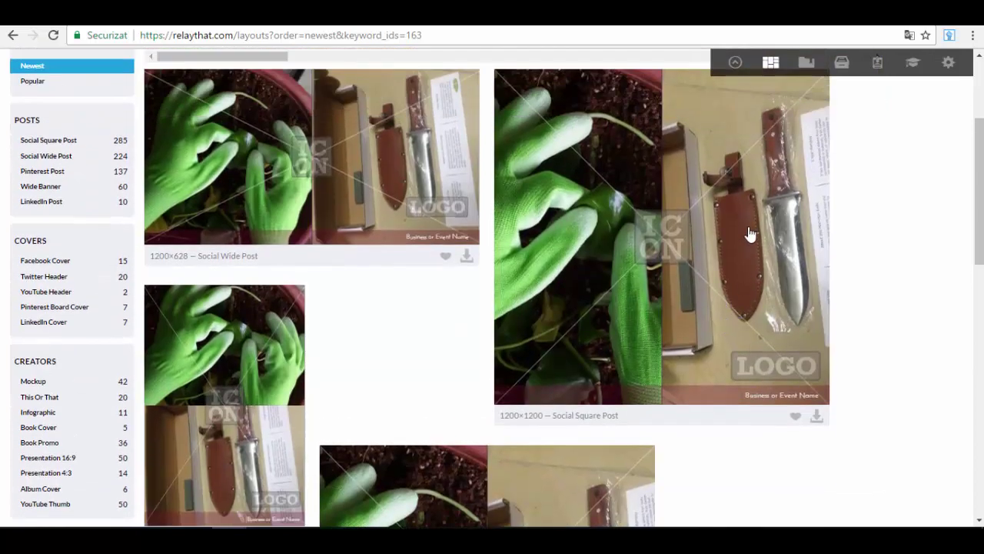
Open the 1200×1200 Social Square Post watermark layout and examine its preview and its text, font, colour, artwork and photo options.
click(748, 235)
scroll(658, 311, down, 3)
scroll(658, 311, up, 2)
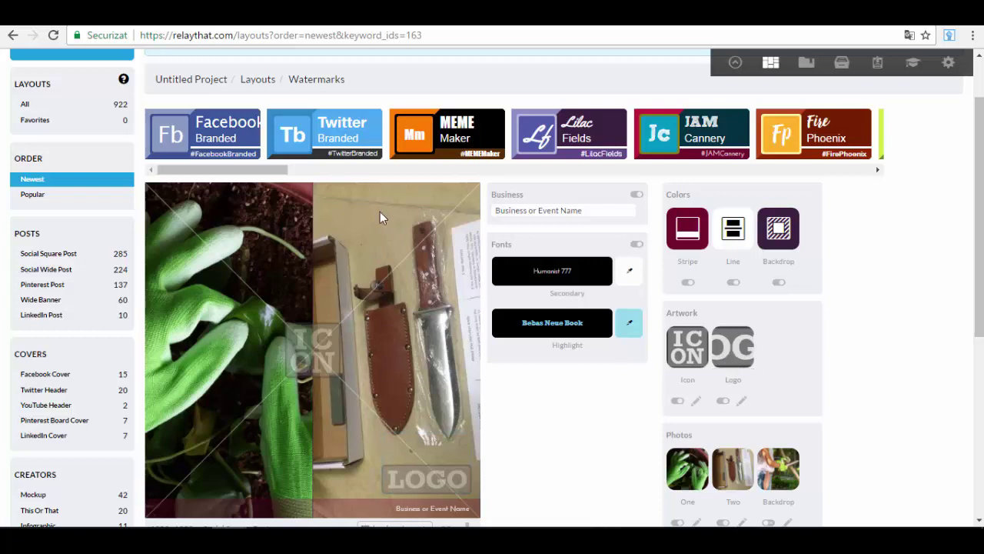
scroll(356, 224, down, 1)
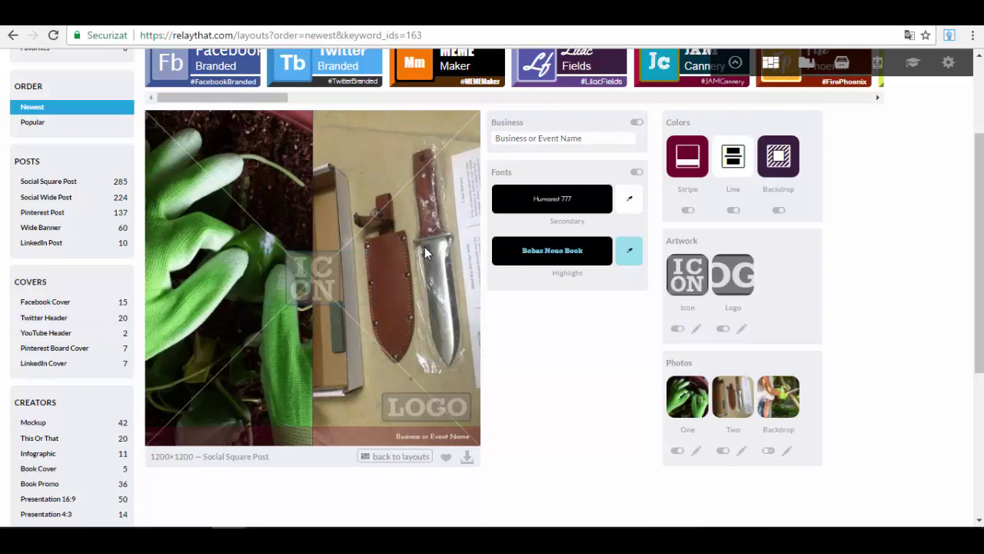
scroll(424, 254, up, 2)
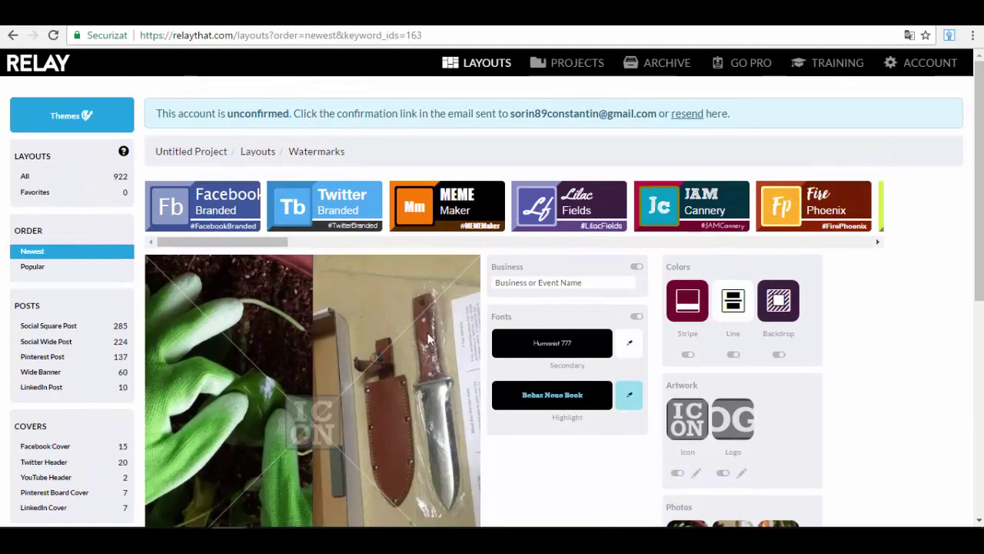
scroll(429, 339, down, 3)
scroll(462, 386, up, 3)
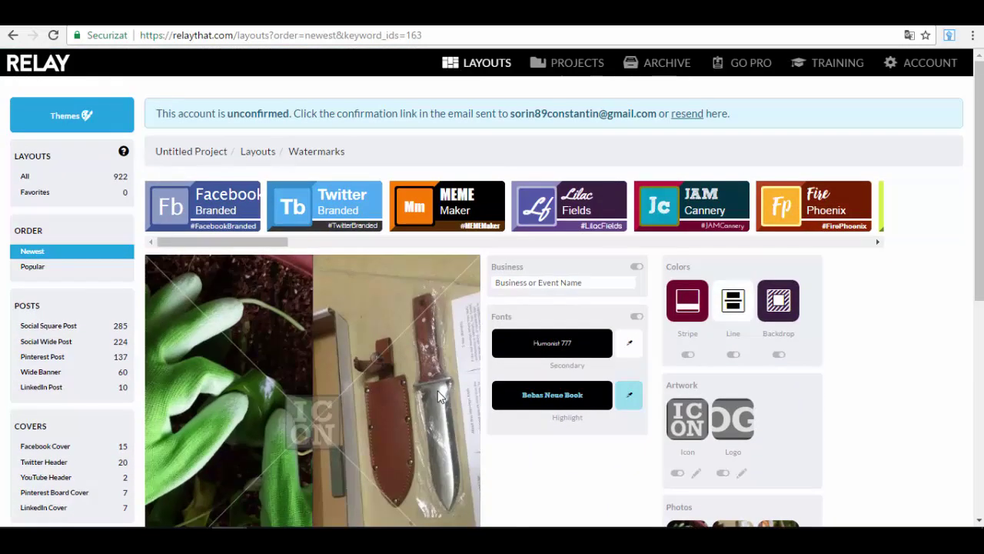